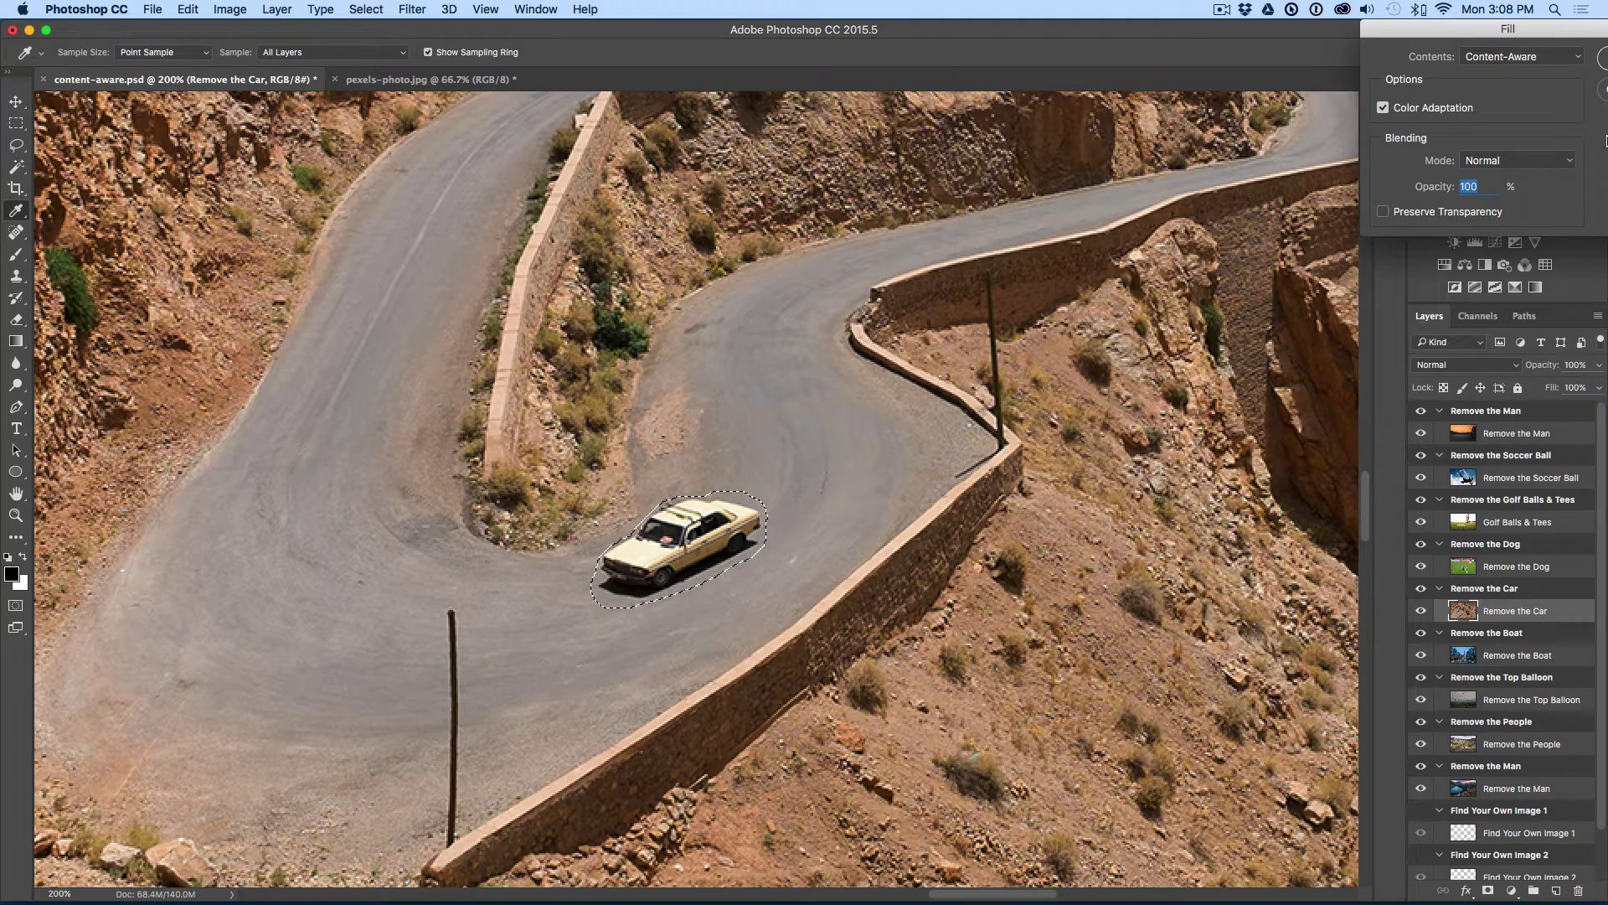
Confirm the Content-Aware Fill that erases the car from the road photo
key("Return")
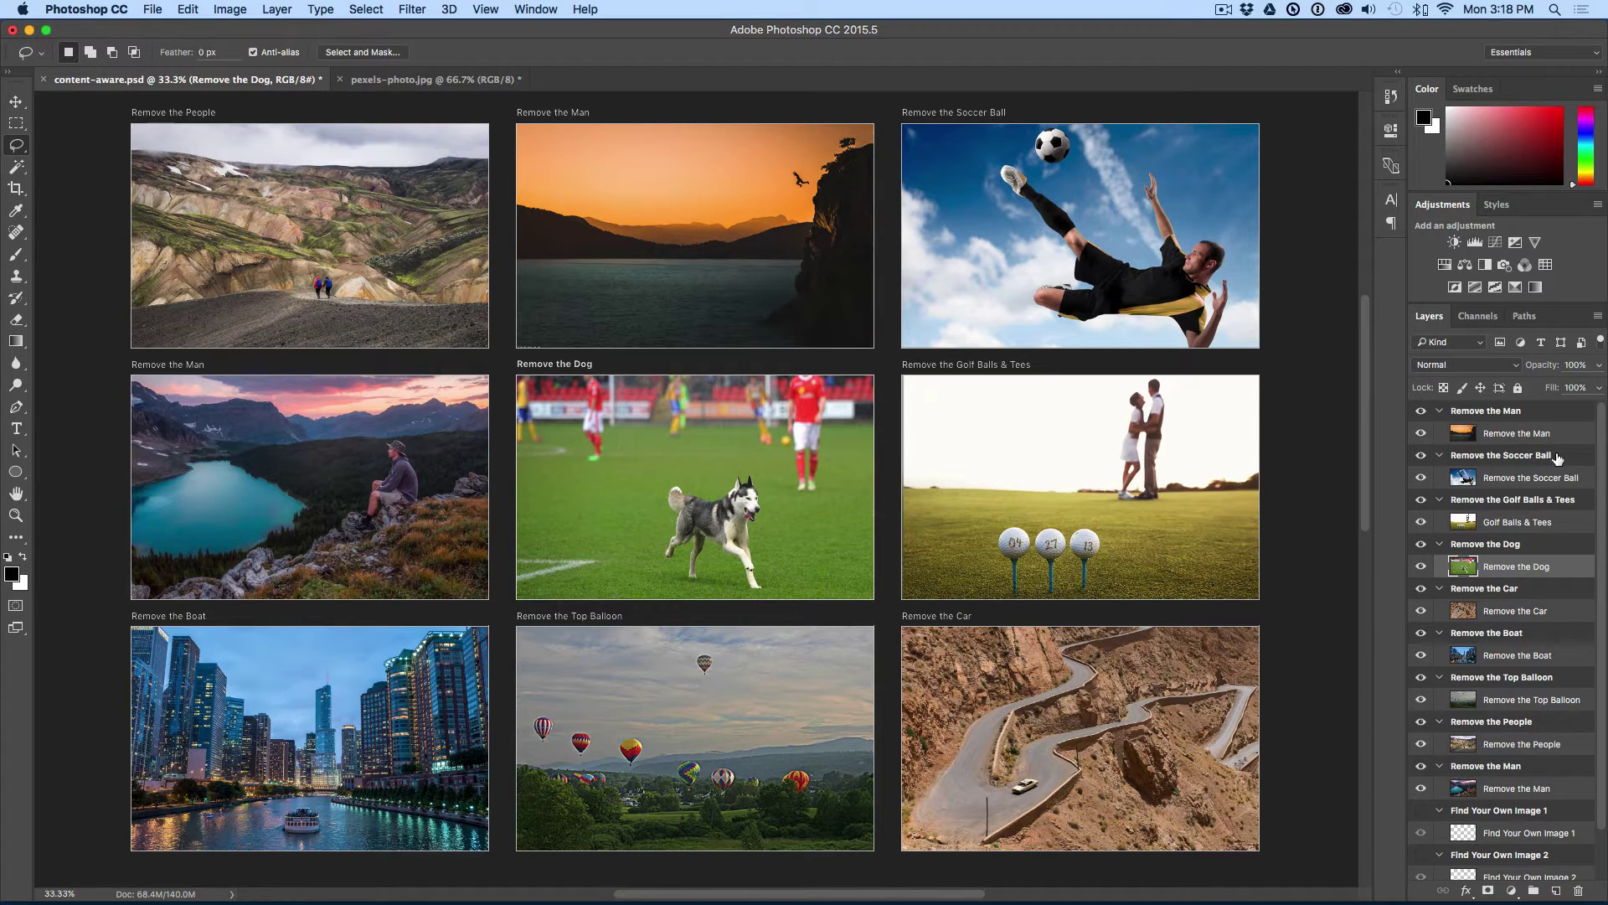
Make the Remove the Man layer active and bring its sunset photo into view at 100%
left_click(1505, 439)
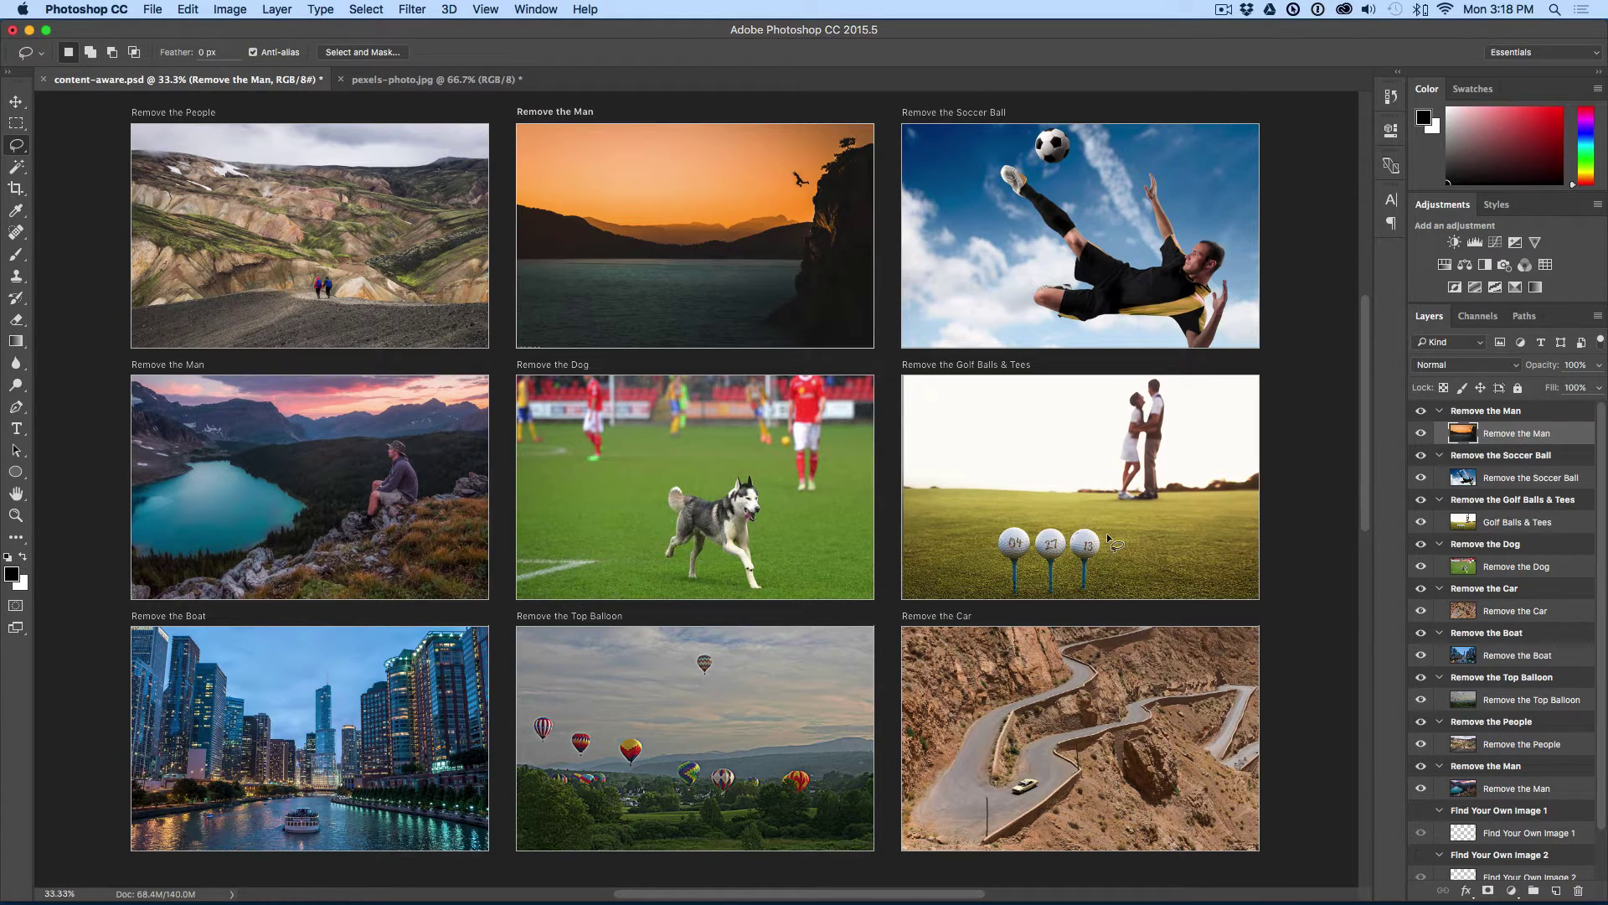
key("super+1")
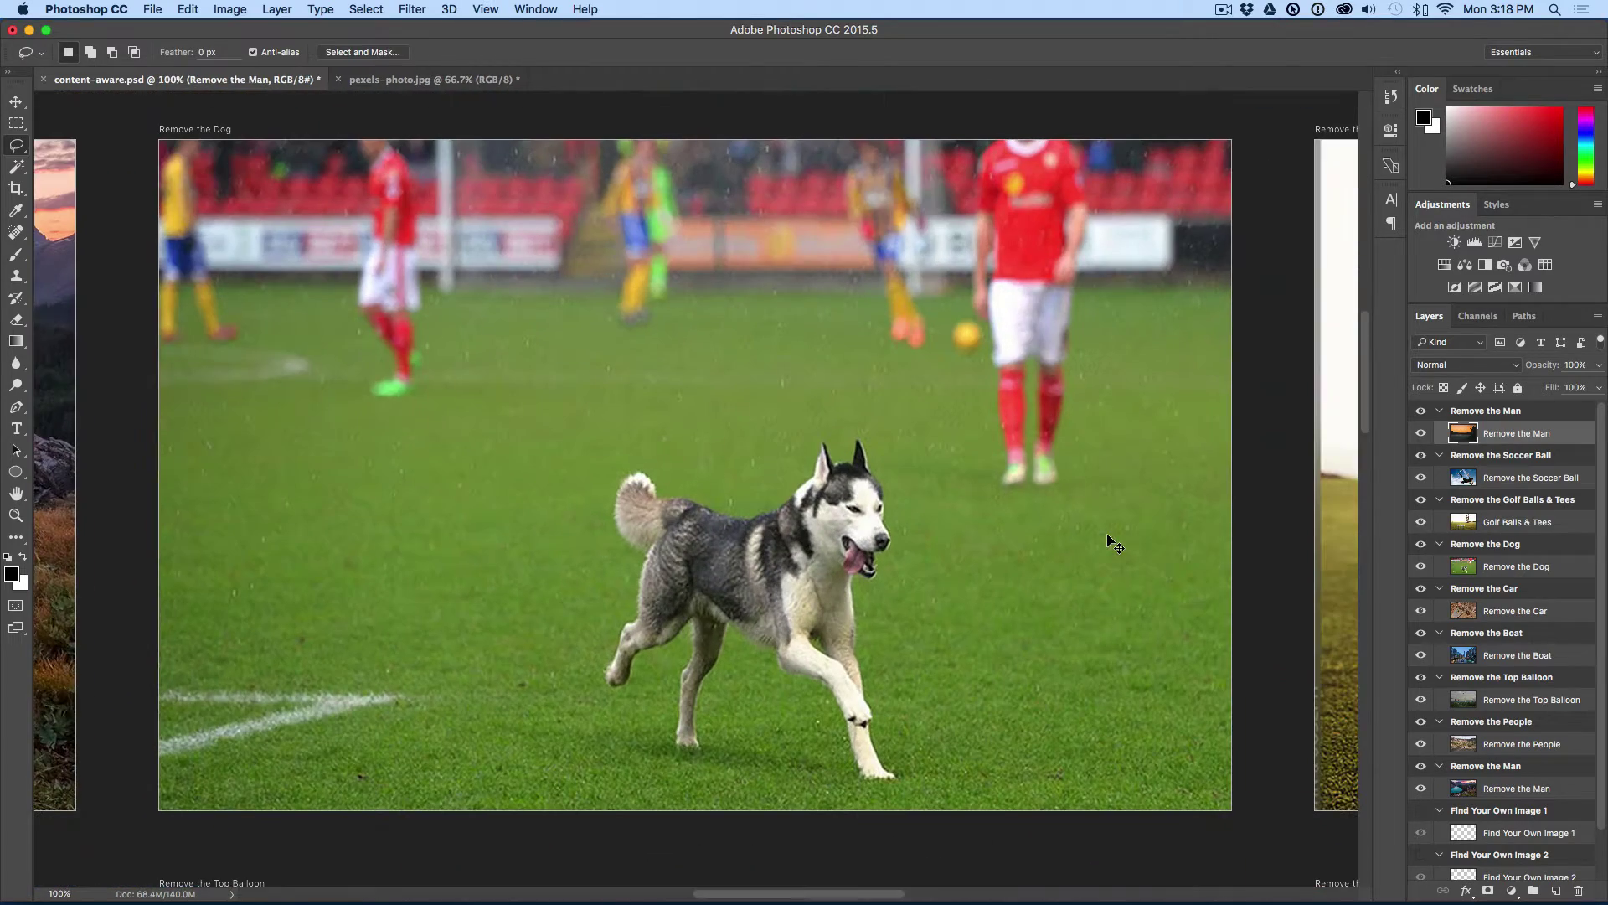
mouse_move(1107, 534)
left_mouse_down()
mouse_move(969, 664)
mouse_move(980, 812)
mouse_move(963, 592)
mouse_move(935, 686)
left_mouse_up()
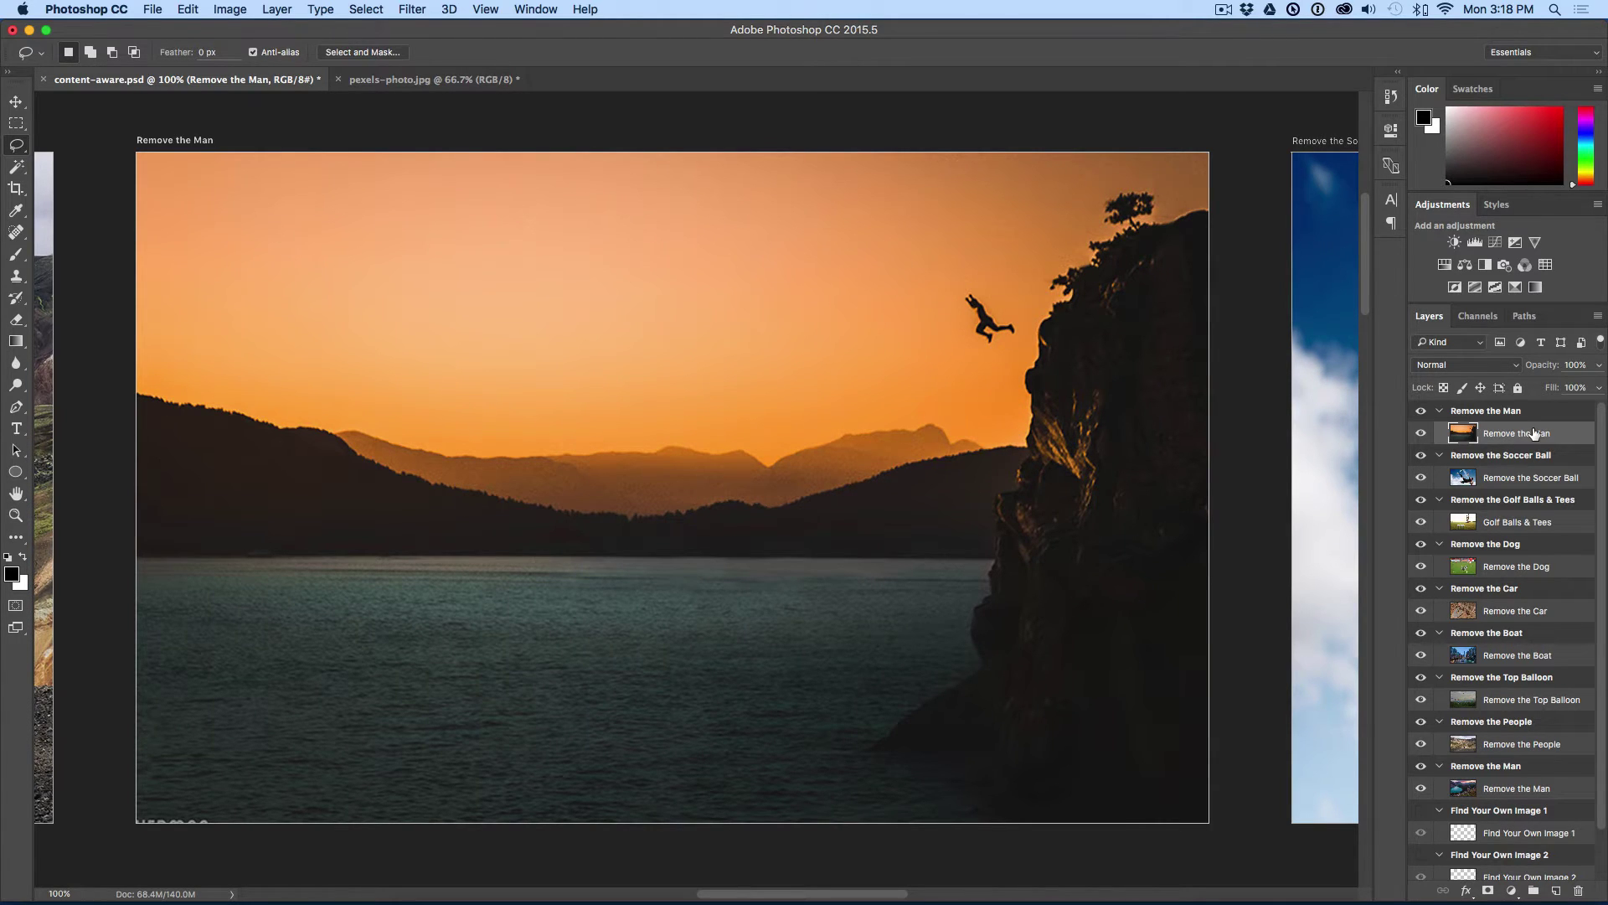
Draw a loose freehand Lasso selection around the cliff jumper
right_click(24, 152)
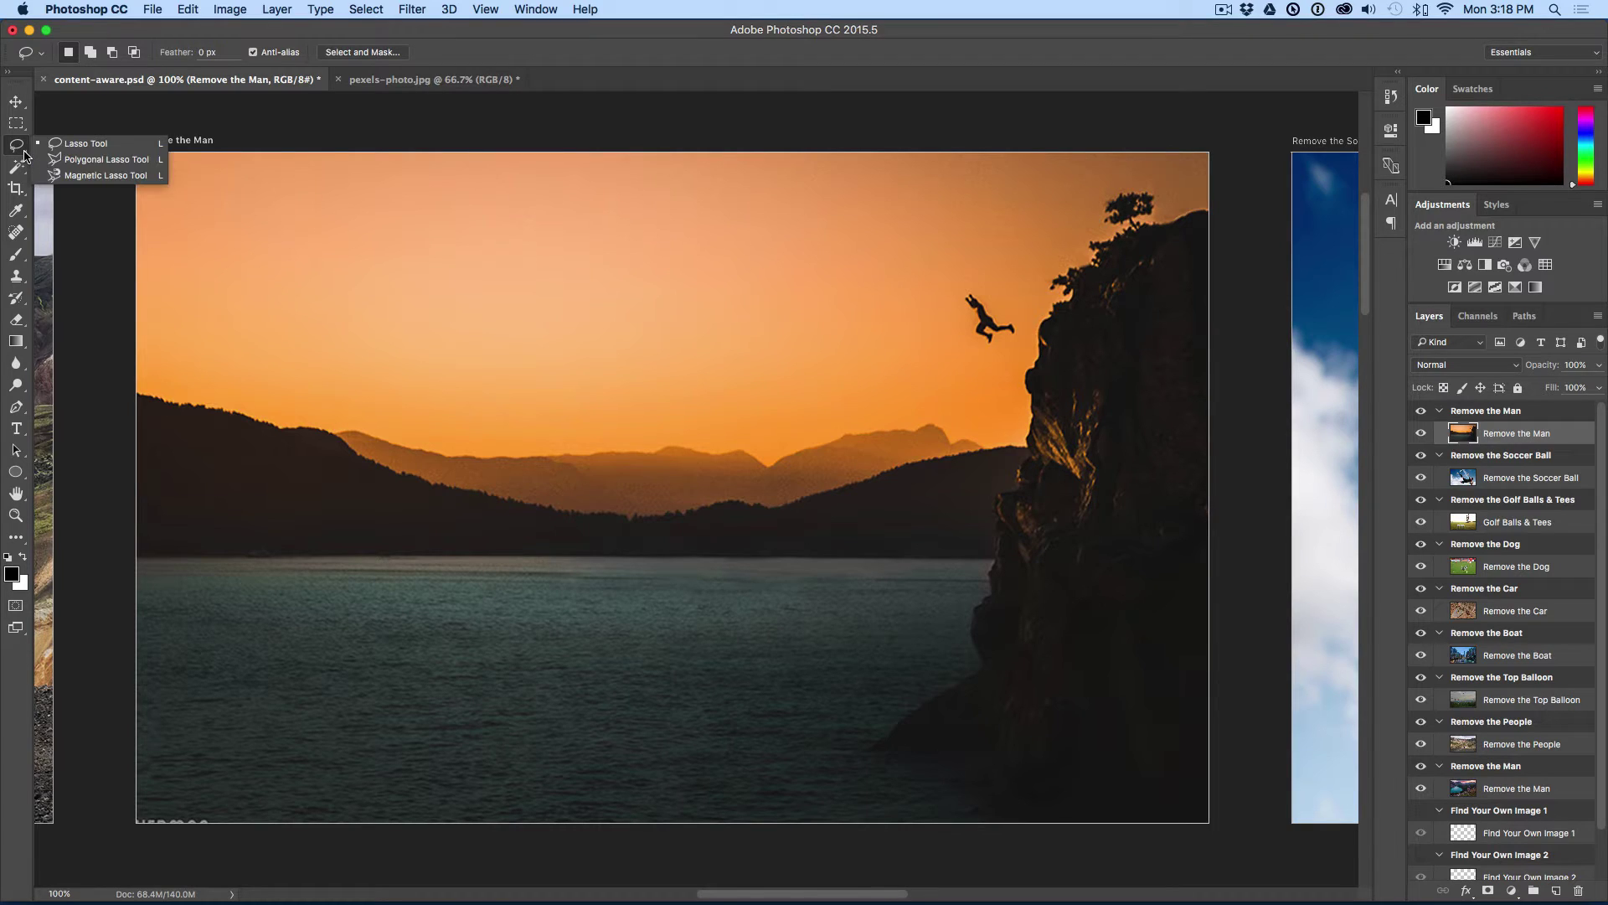
left_click(90, 148)
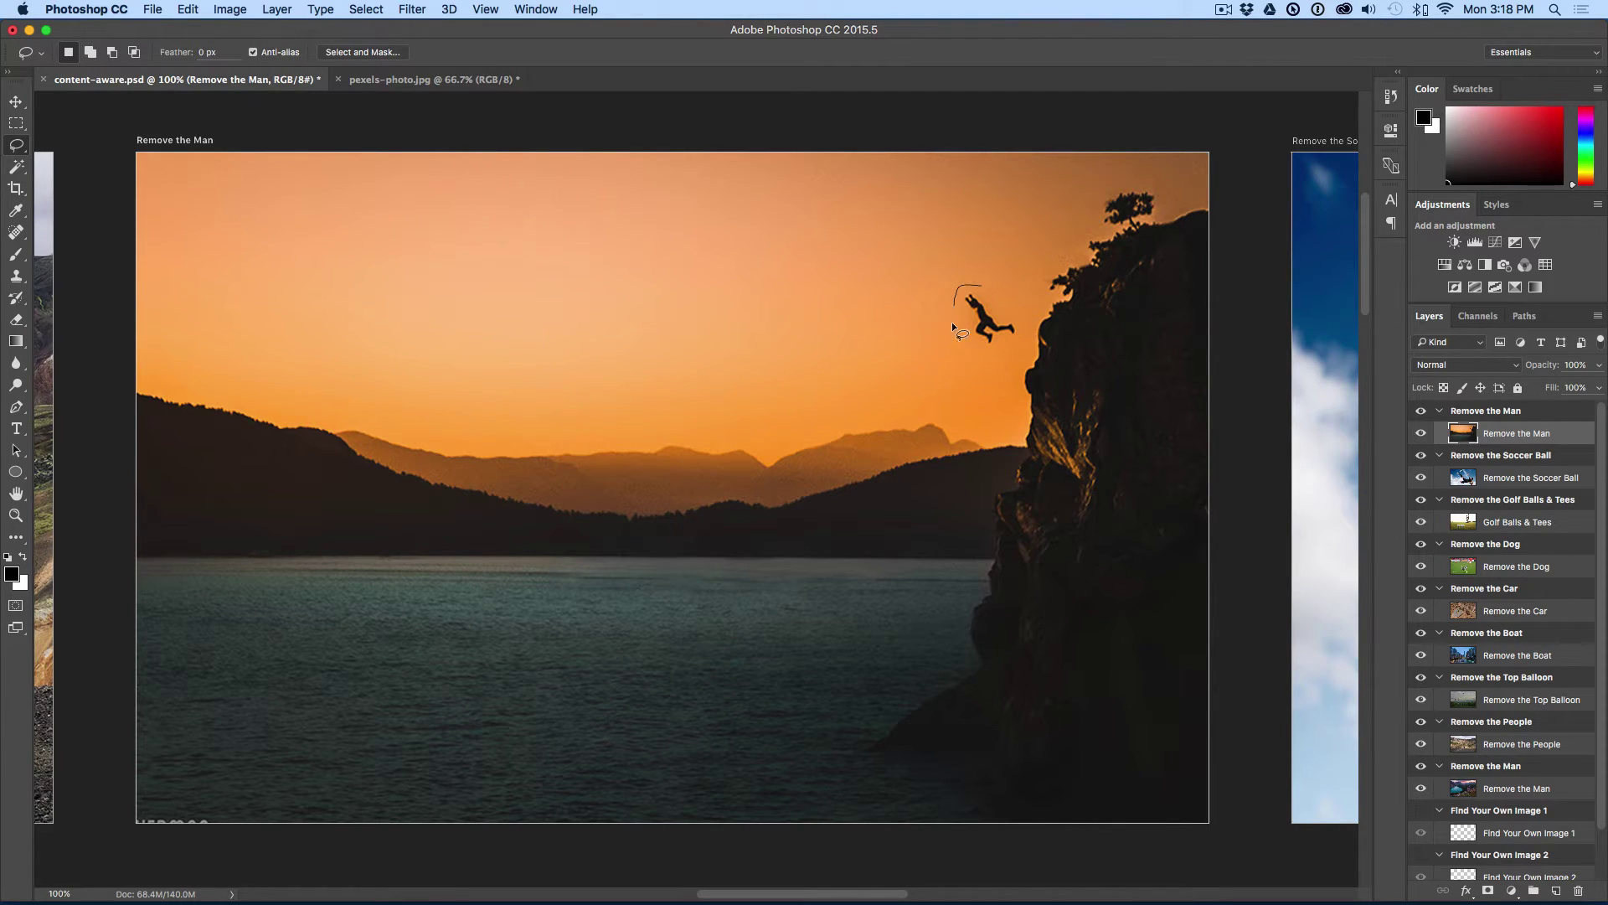
left_click_drag(953, 324, 966, 347)
left_click_drag(979, 280, 981, 285)
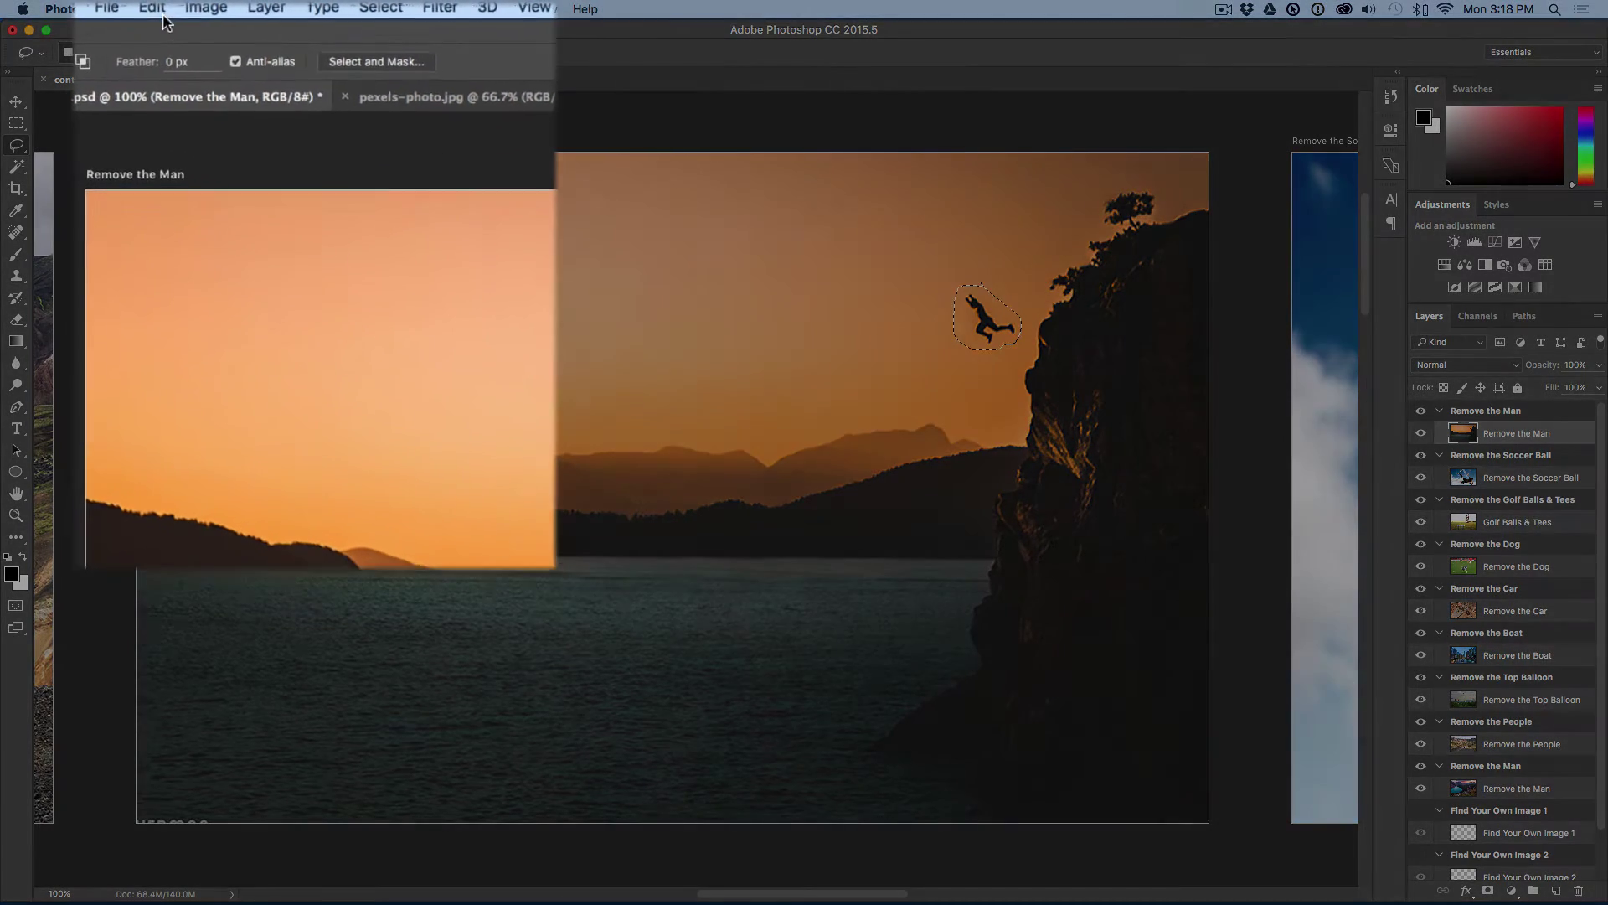
Fill the jumper selection with Content-Aware contents, deselect, and pan to the dog photo
left_click(191, 9)
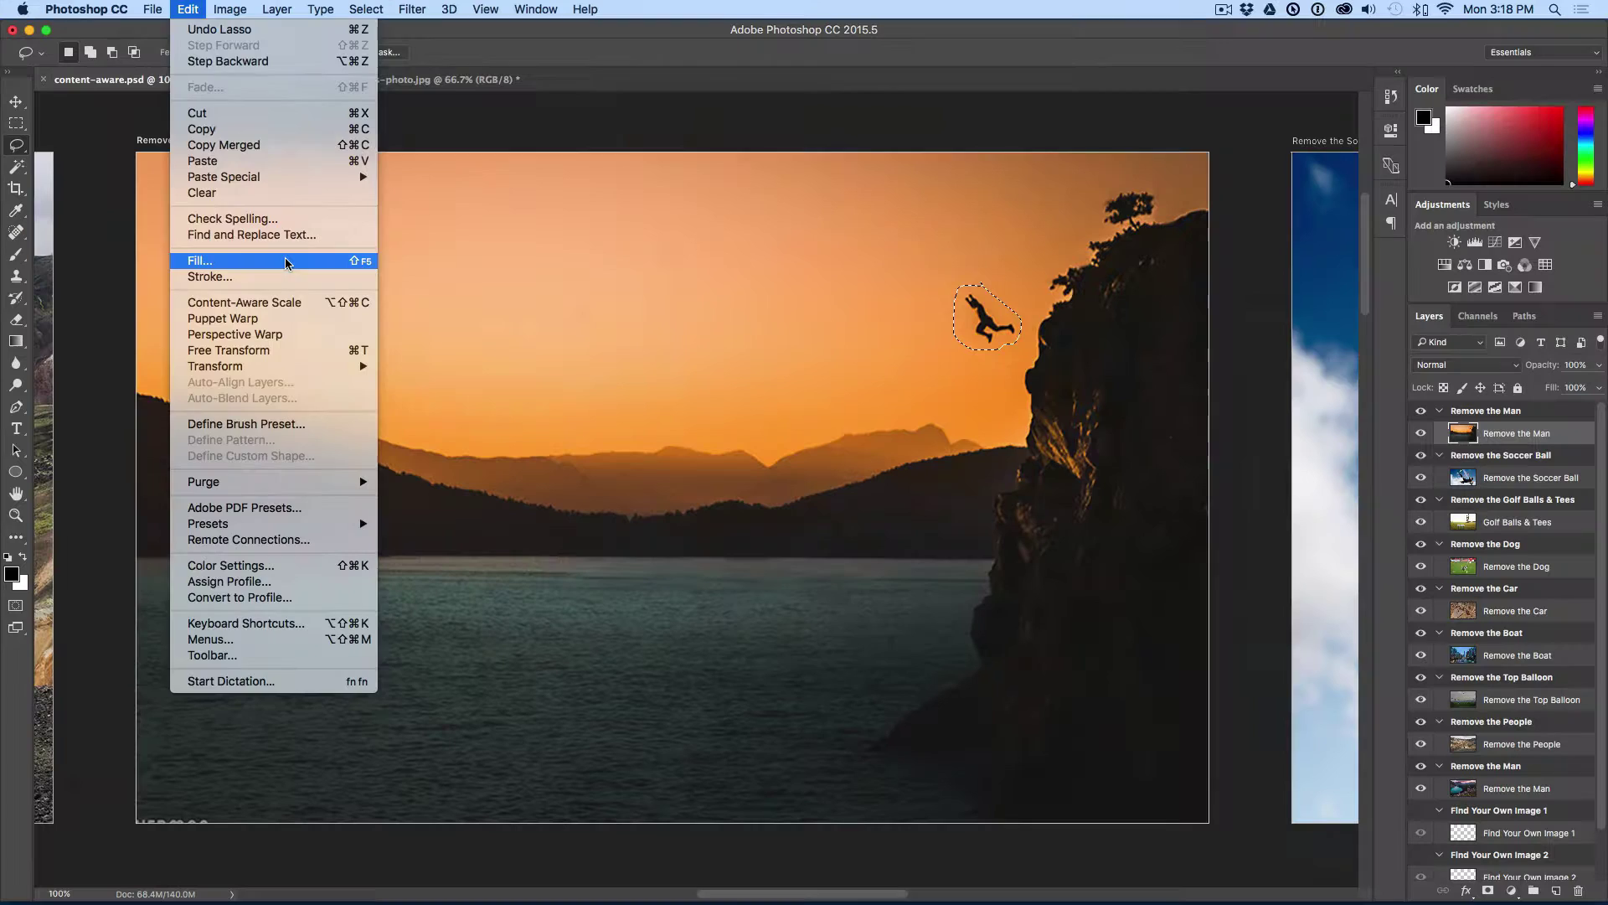
left_click(284, 262)
left_click_drag(381, 133, 560, 257)
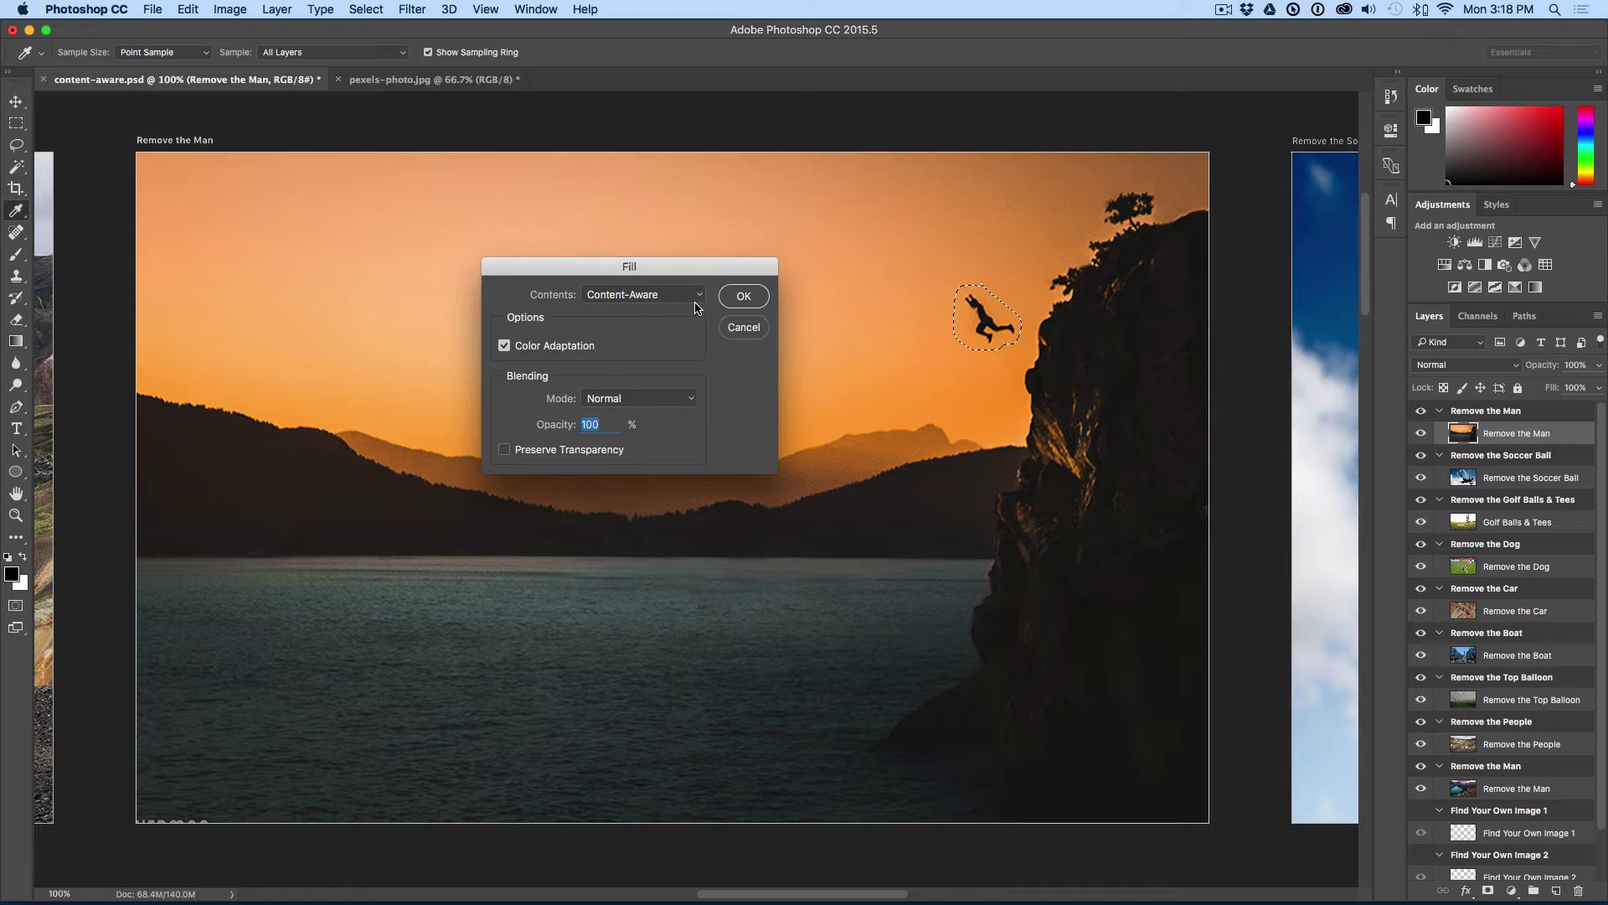
left_click_drag(702, 270, 608, 194)
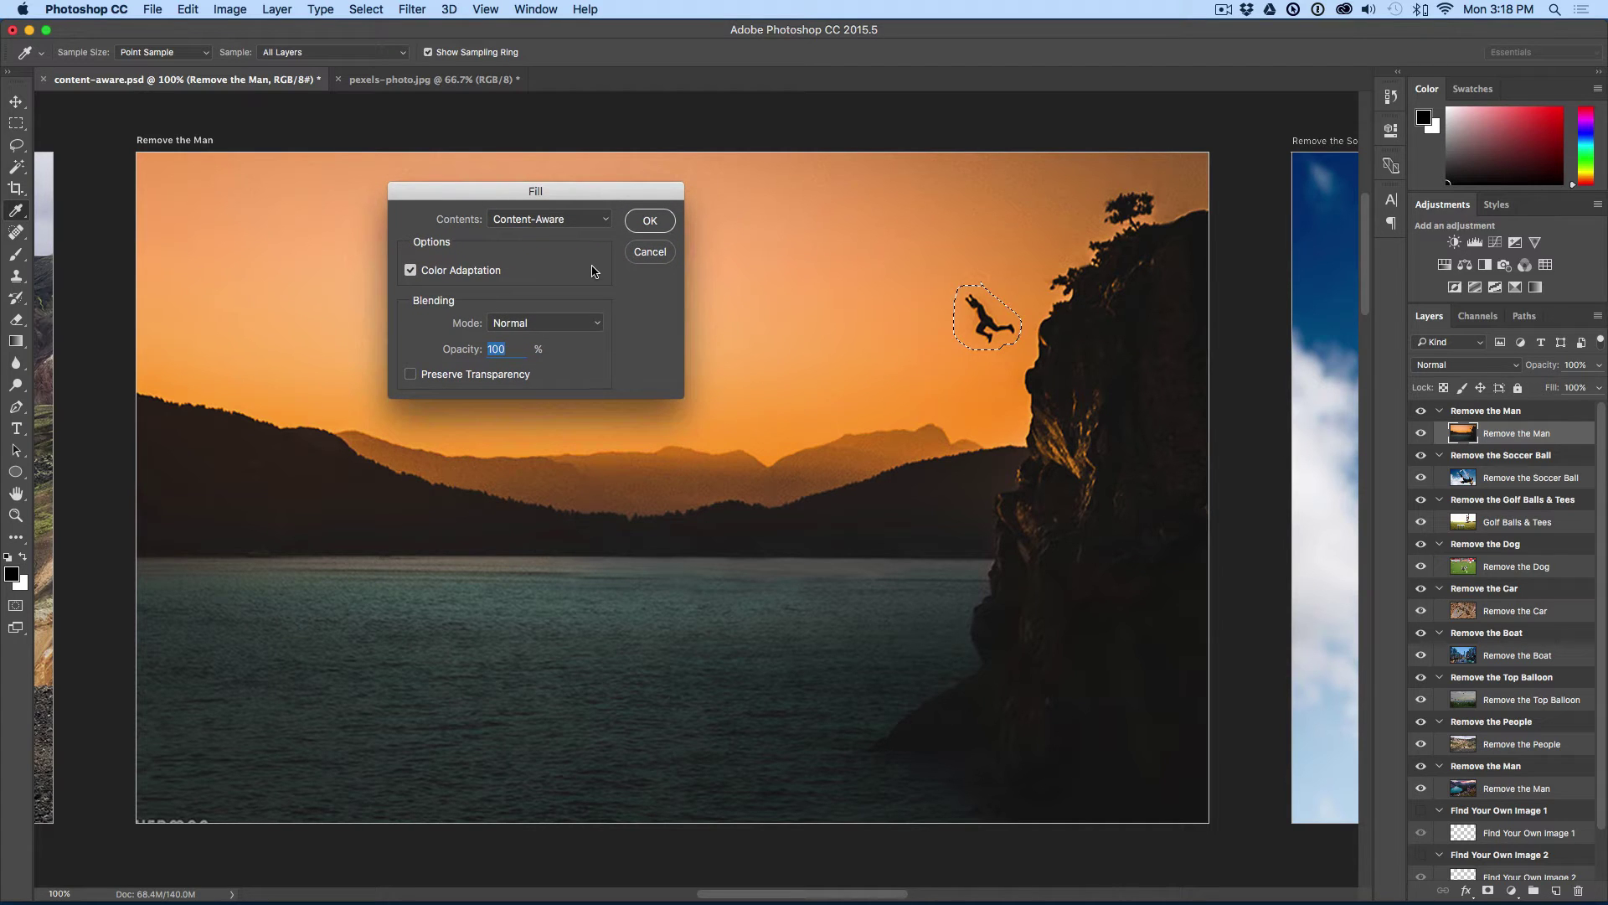
left_click(650, 221)
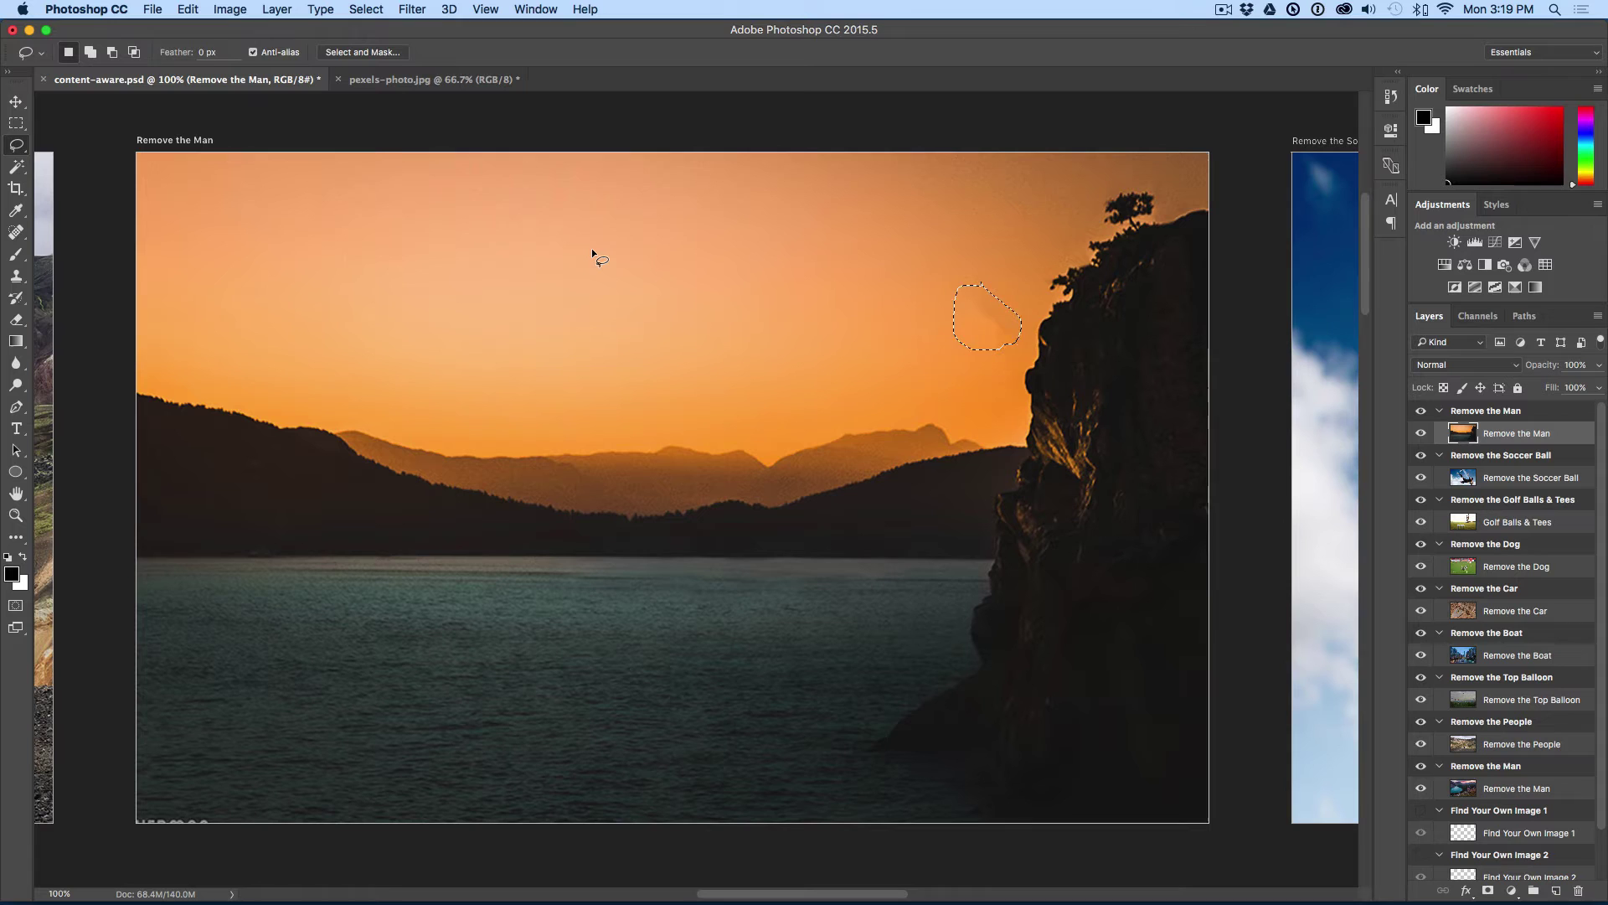
key("super+d")
left_click_drag(1019, 360, 1001, 202)
Centre the dog photo, activate the Remove the Dog layer, and lasso around the husky
left_click_drag(919, 531, 851, 287)
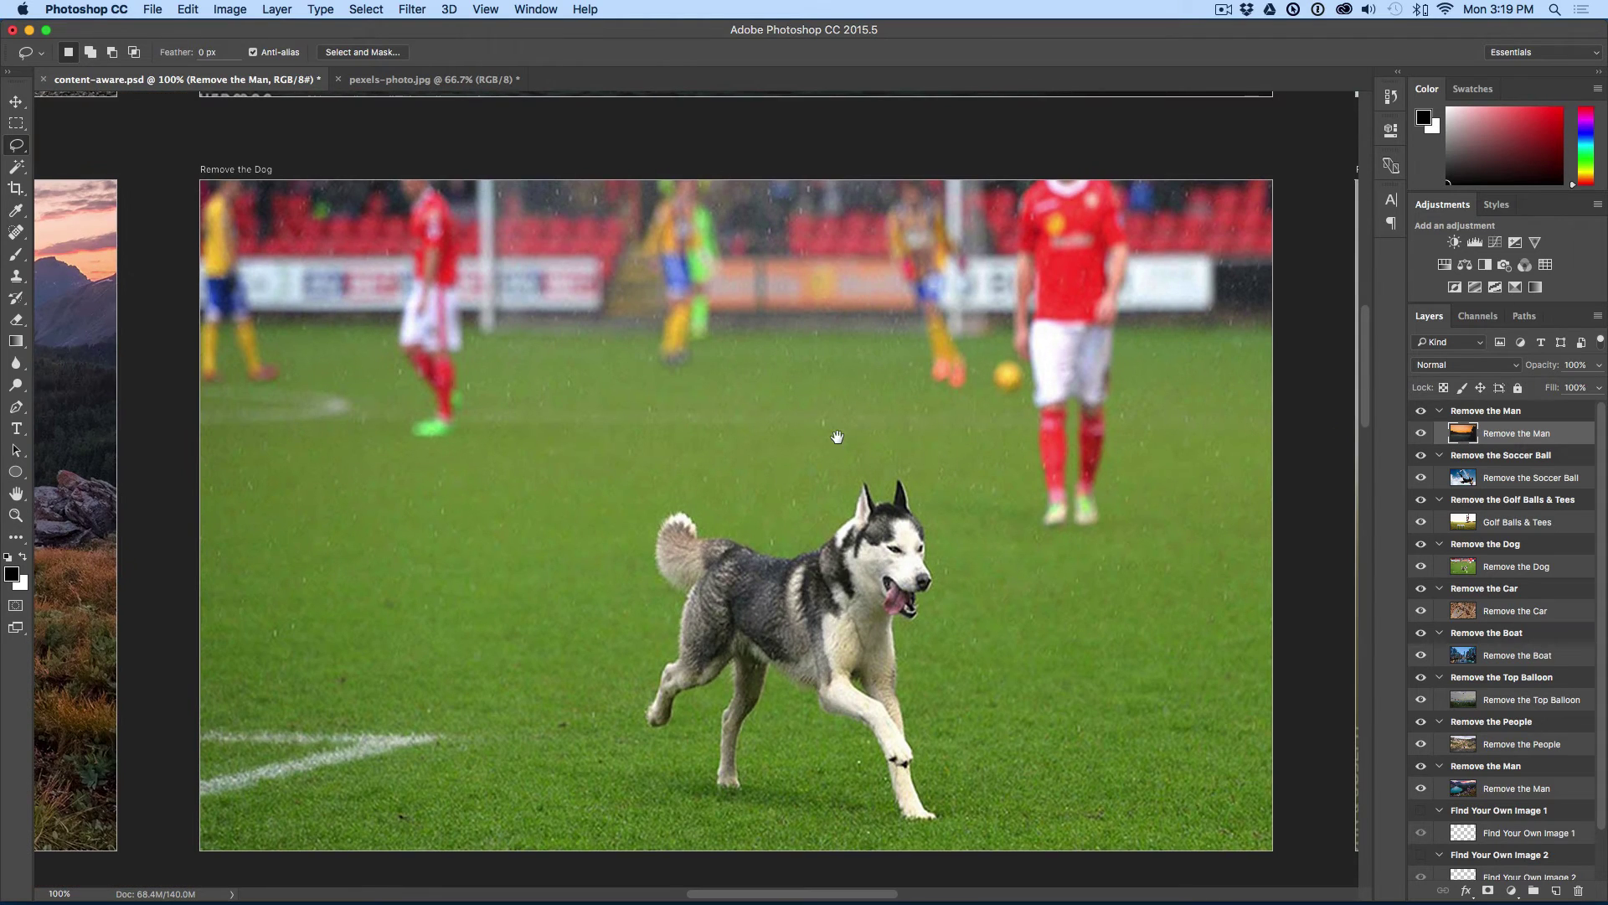
left_click_drag(837, 434, 809, 309)
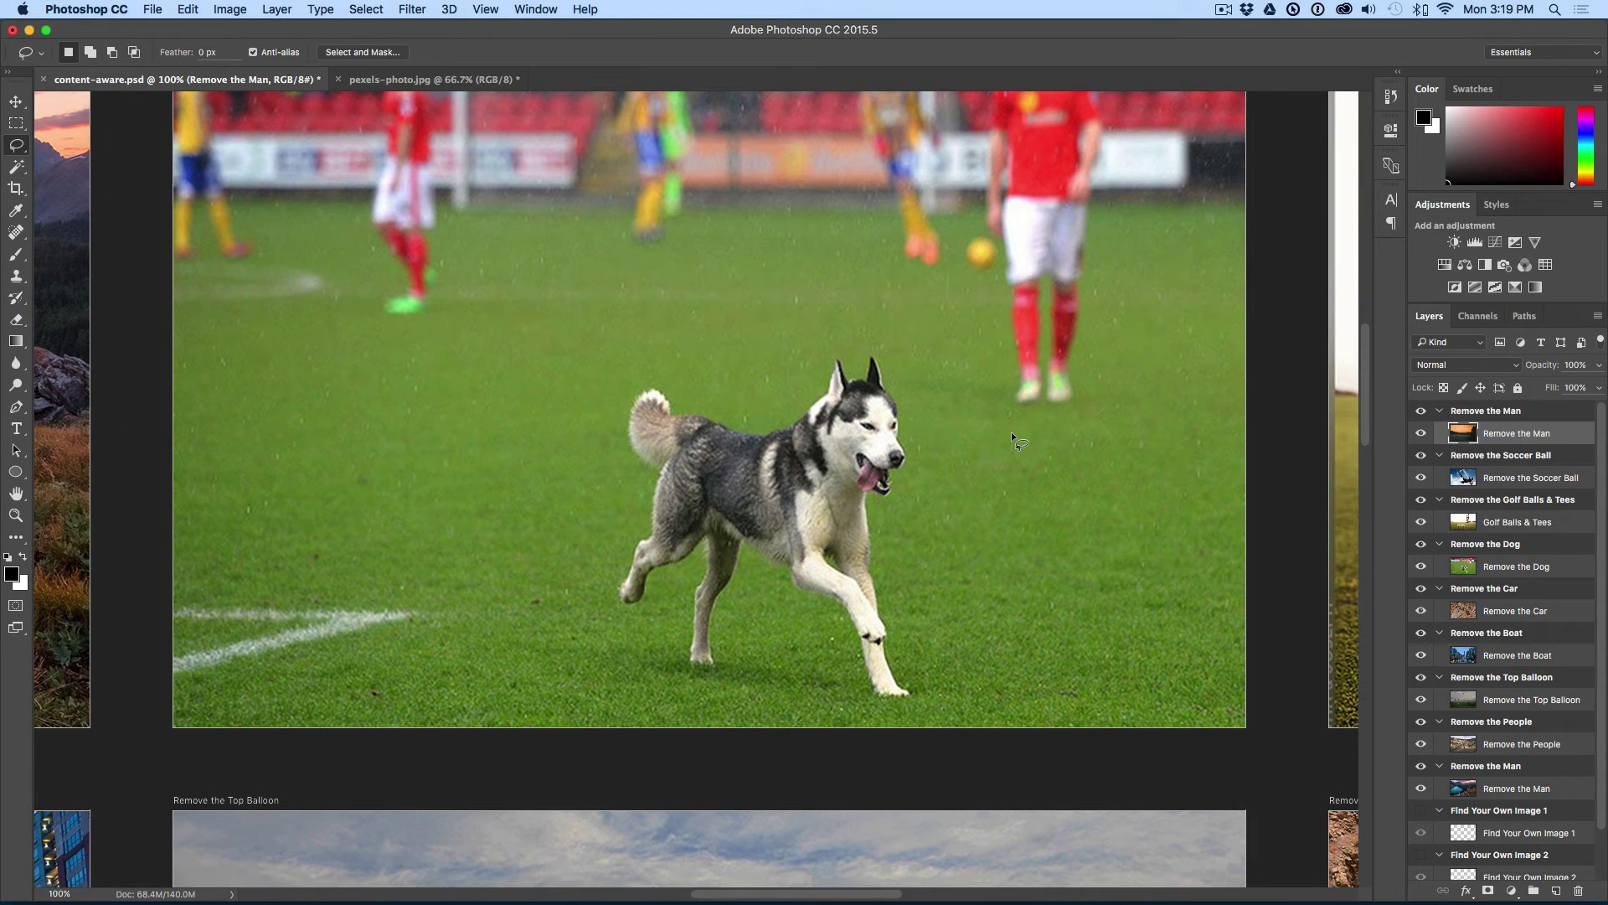
left_click(1554, 564)
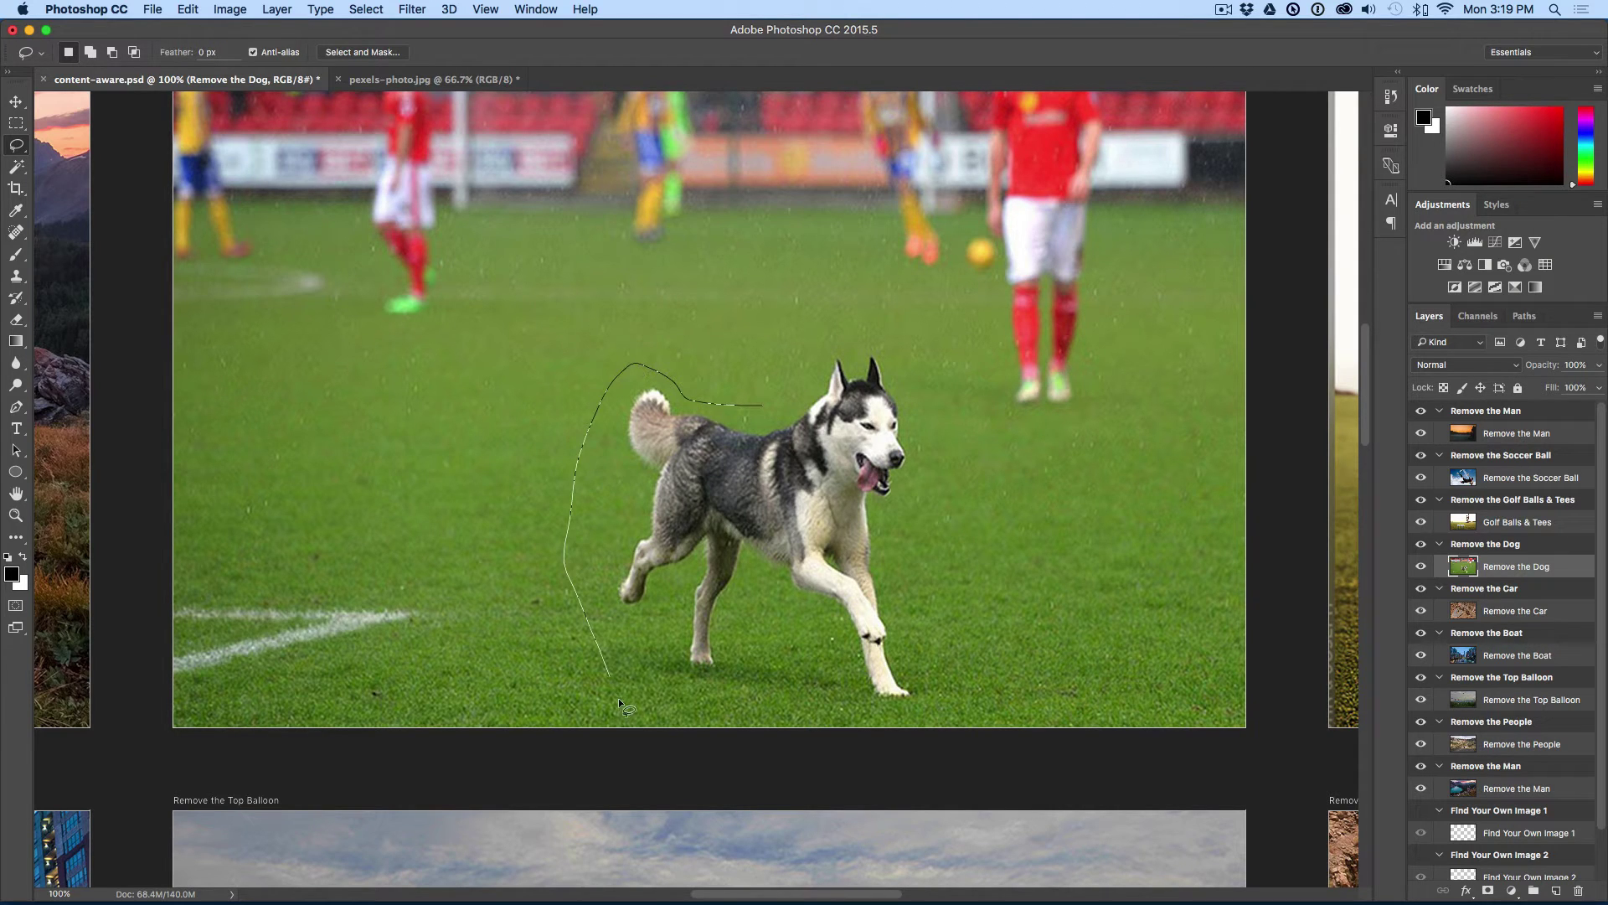
mouse_move(750, 697)
left_mouse_down()
mouse_move(897, 707)
mouse_move(923, 665)
left_mouse_up()
left_click_drag(749, 412, 749, 412)
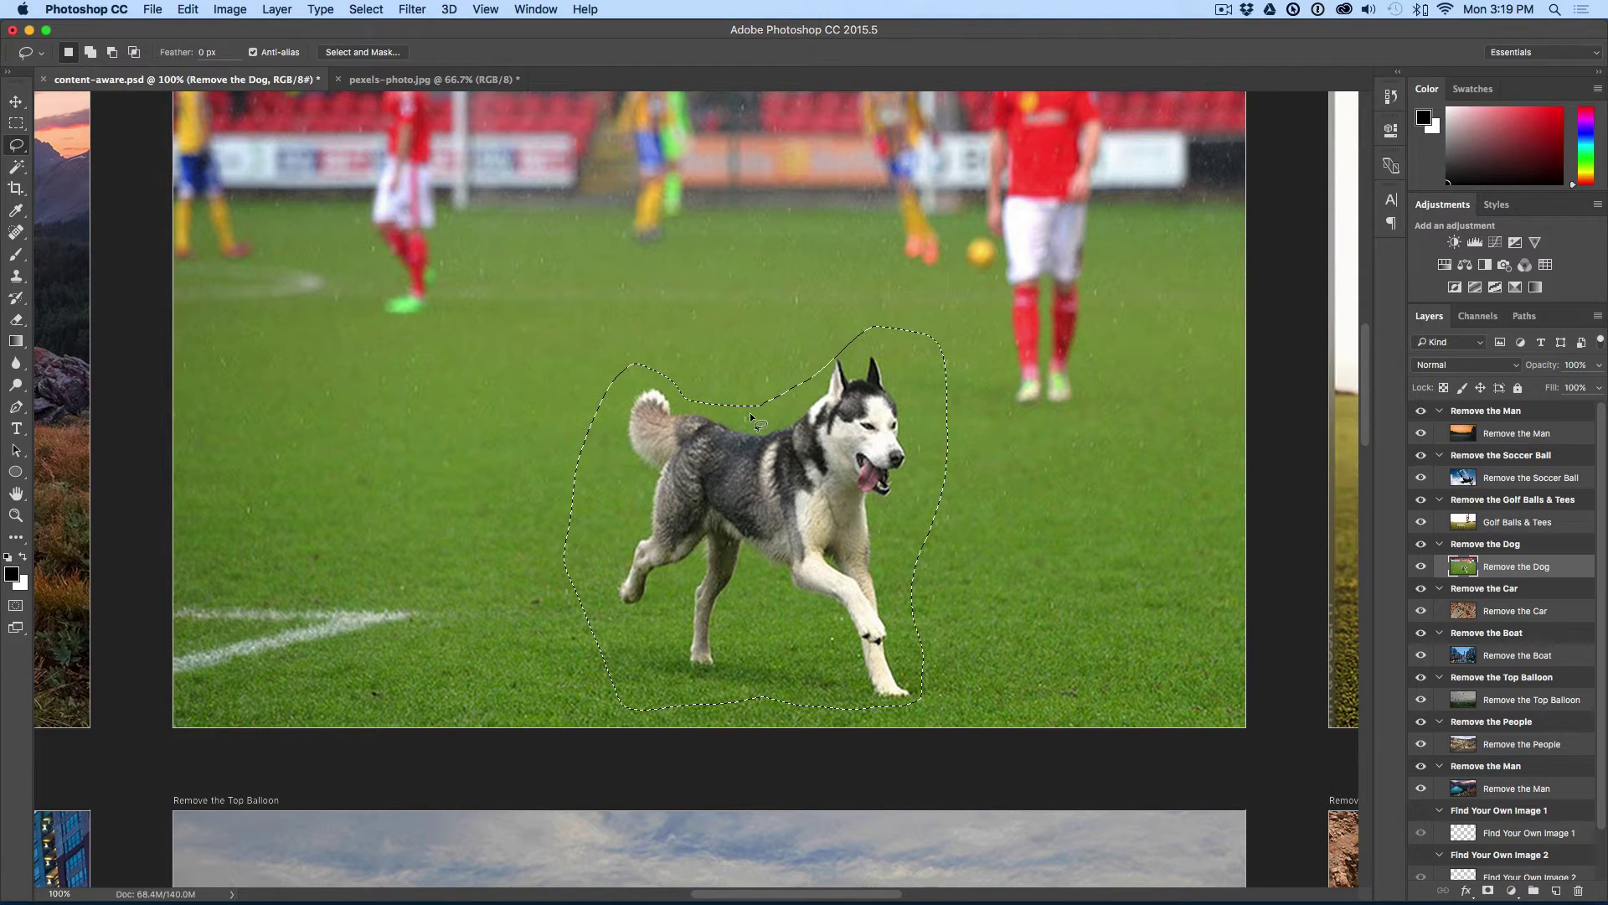
Content-Aware Fill the husky selection, deselect, and pan toward the balloon photo
key("shift+BackSpace")
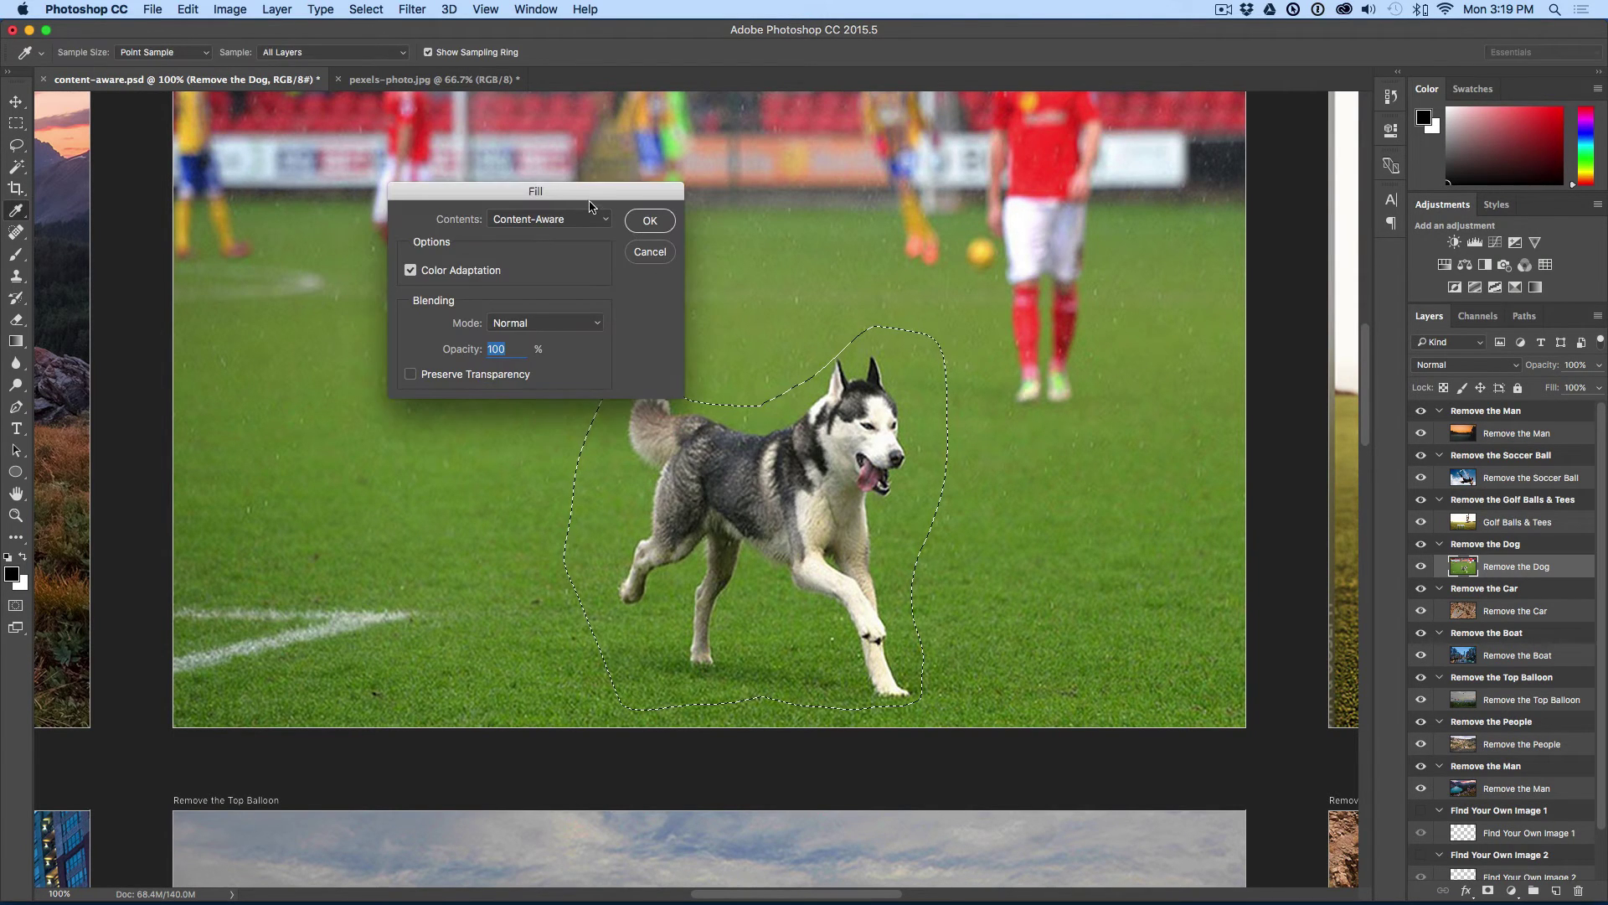
left_click_drag(589, 199, 444, 185)
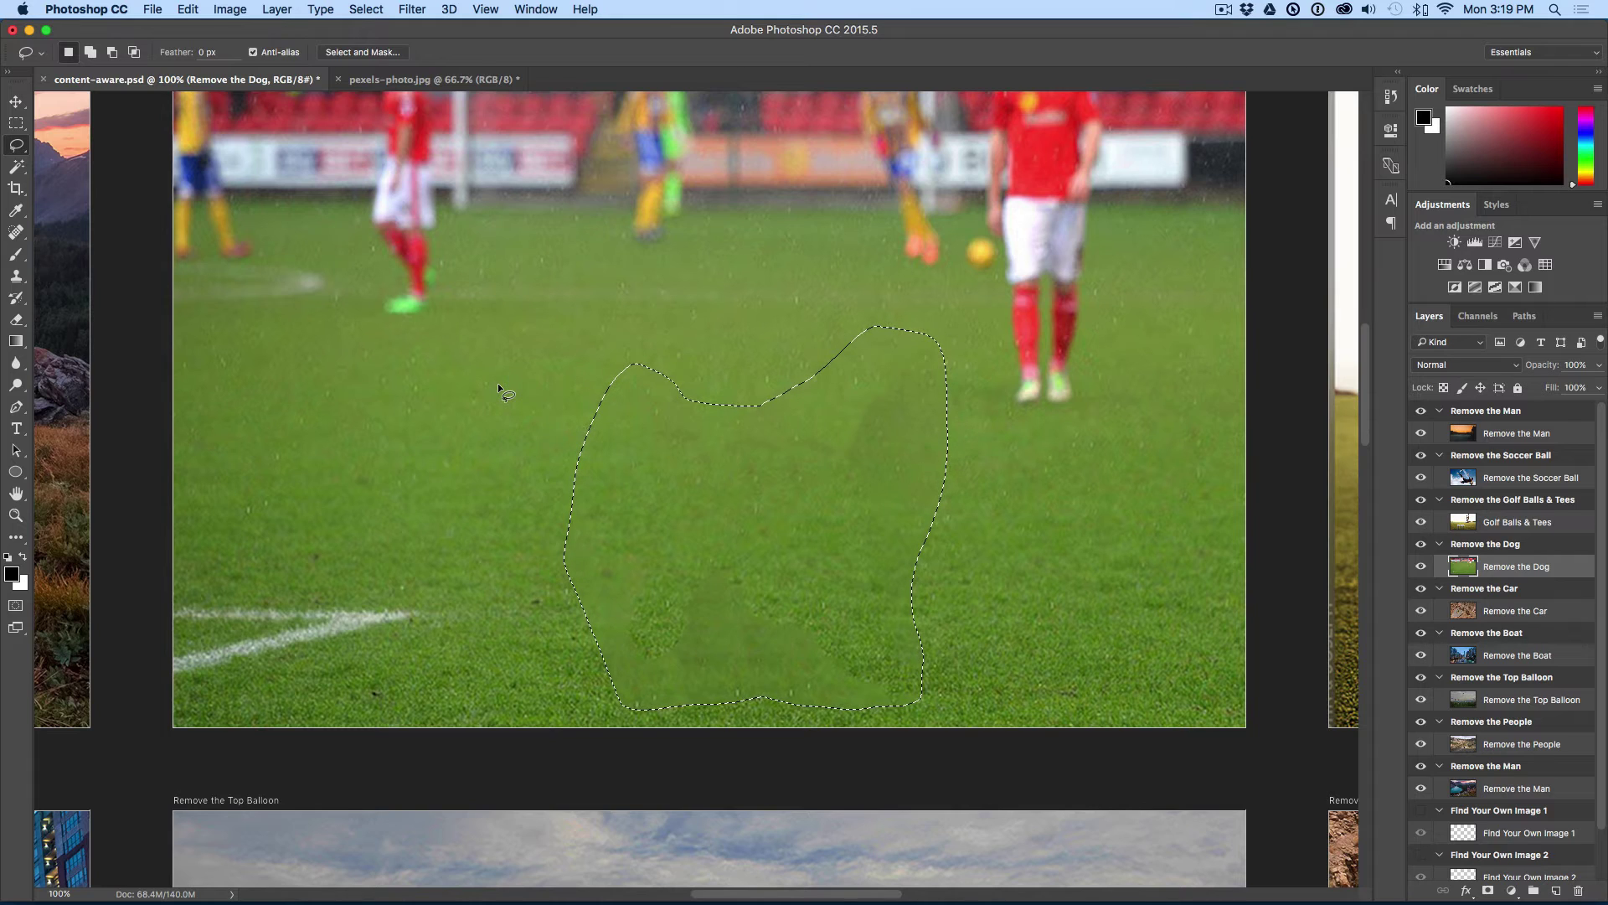
key("super+d")
left_click_drag(928, 569, 723, 506)
Bring the winding road photo into view, activate Remove the Car, and lasso the car
left_click_drag(942, 624, 2, 484)
left_click_drag(1181, 409, 1005, 434)
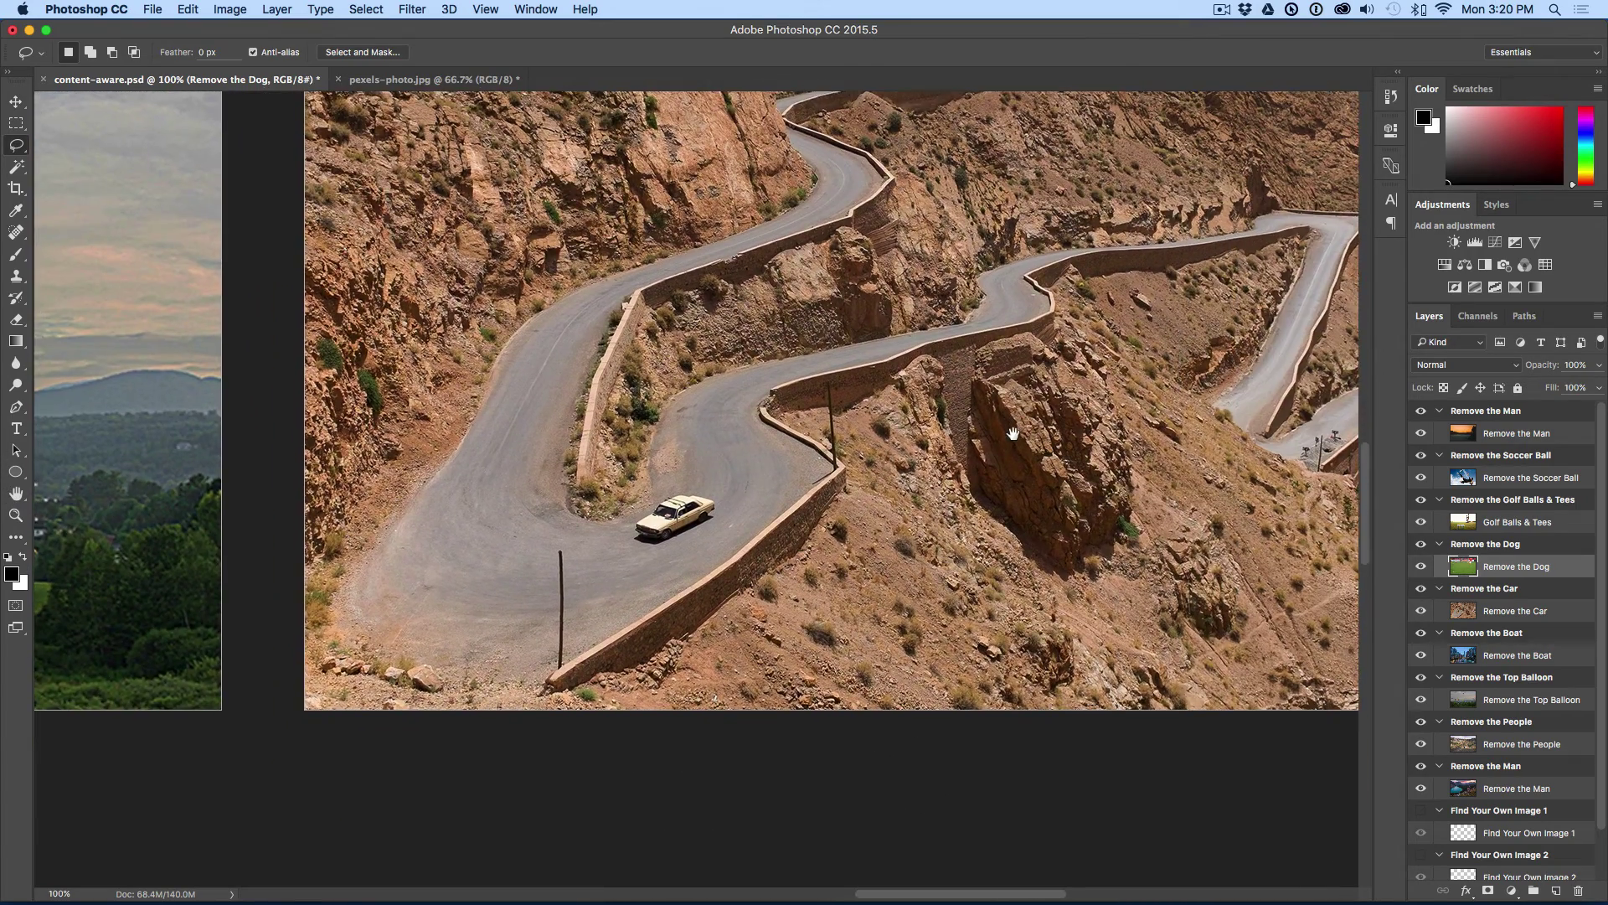
left_click(1570, 656)
left_click(1562, 617)
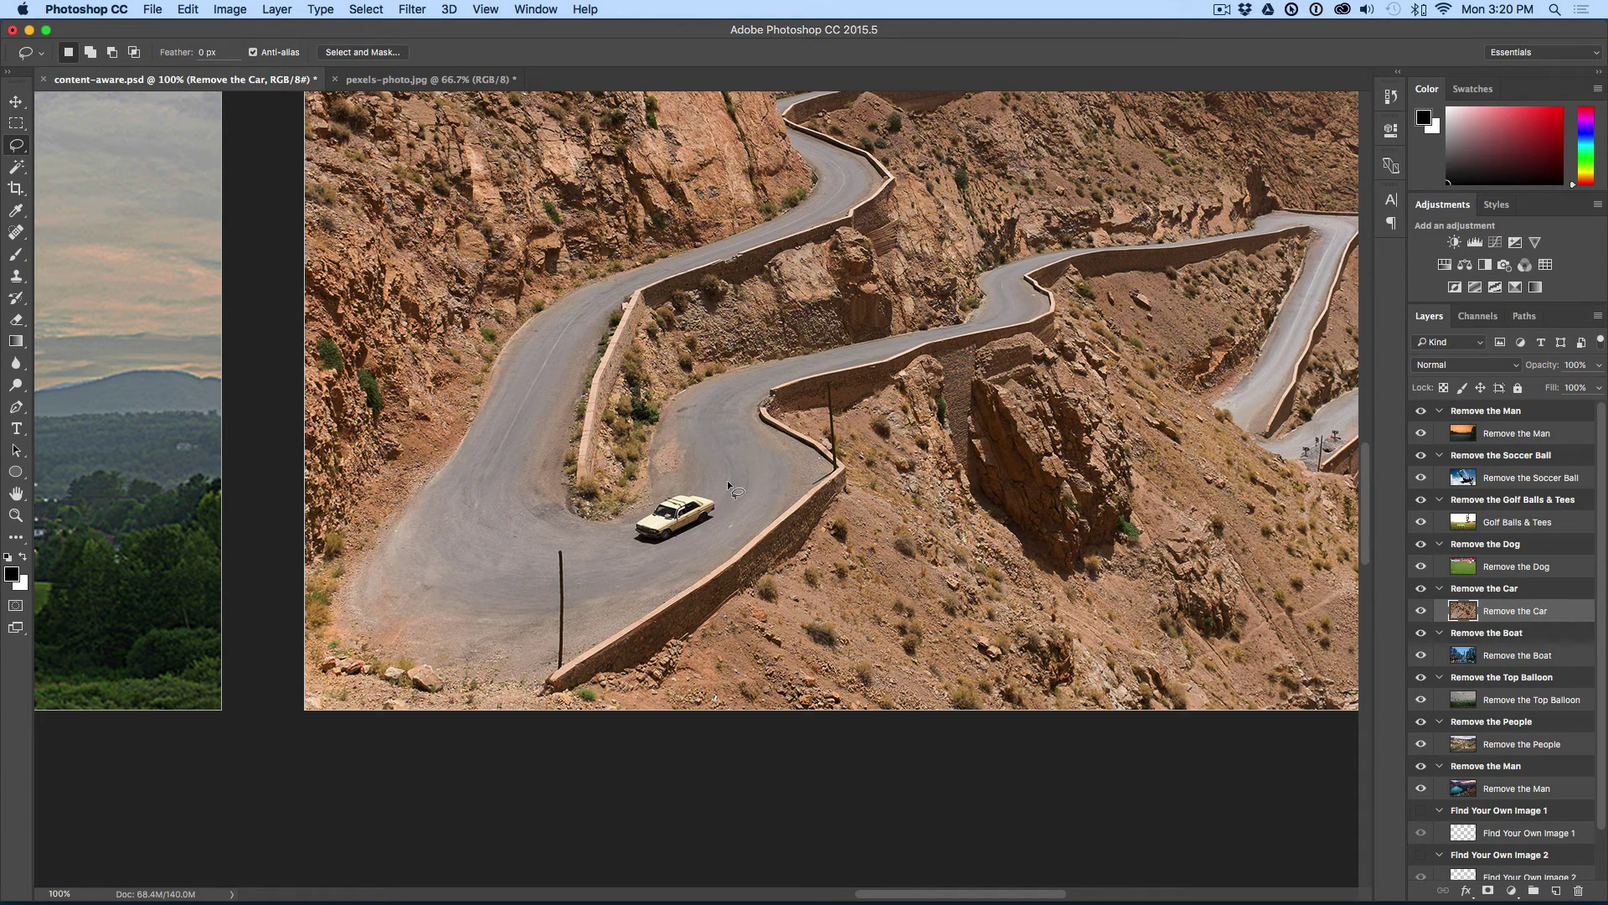
mouse_move(673, 486)
left_mouse_down()
mouse_move(618, 523)
mouse_move(630, 550)
mouse_move(720, 522)
mouse_move(685, 493)
left_mouse_up()
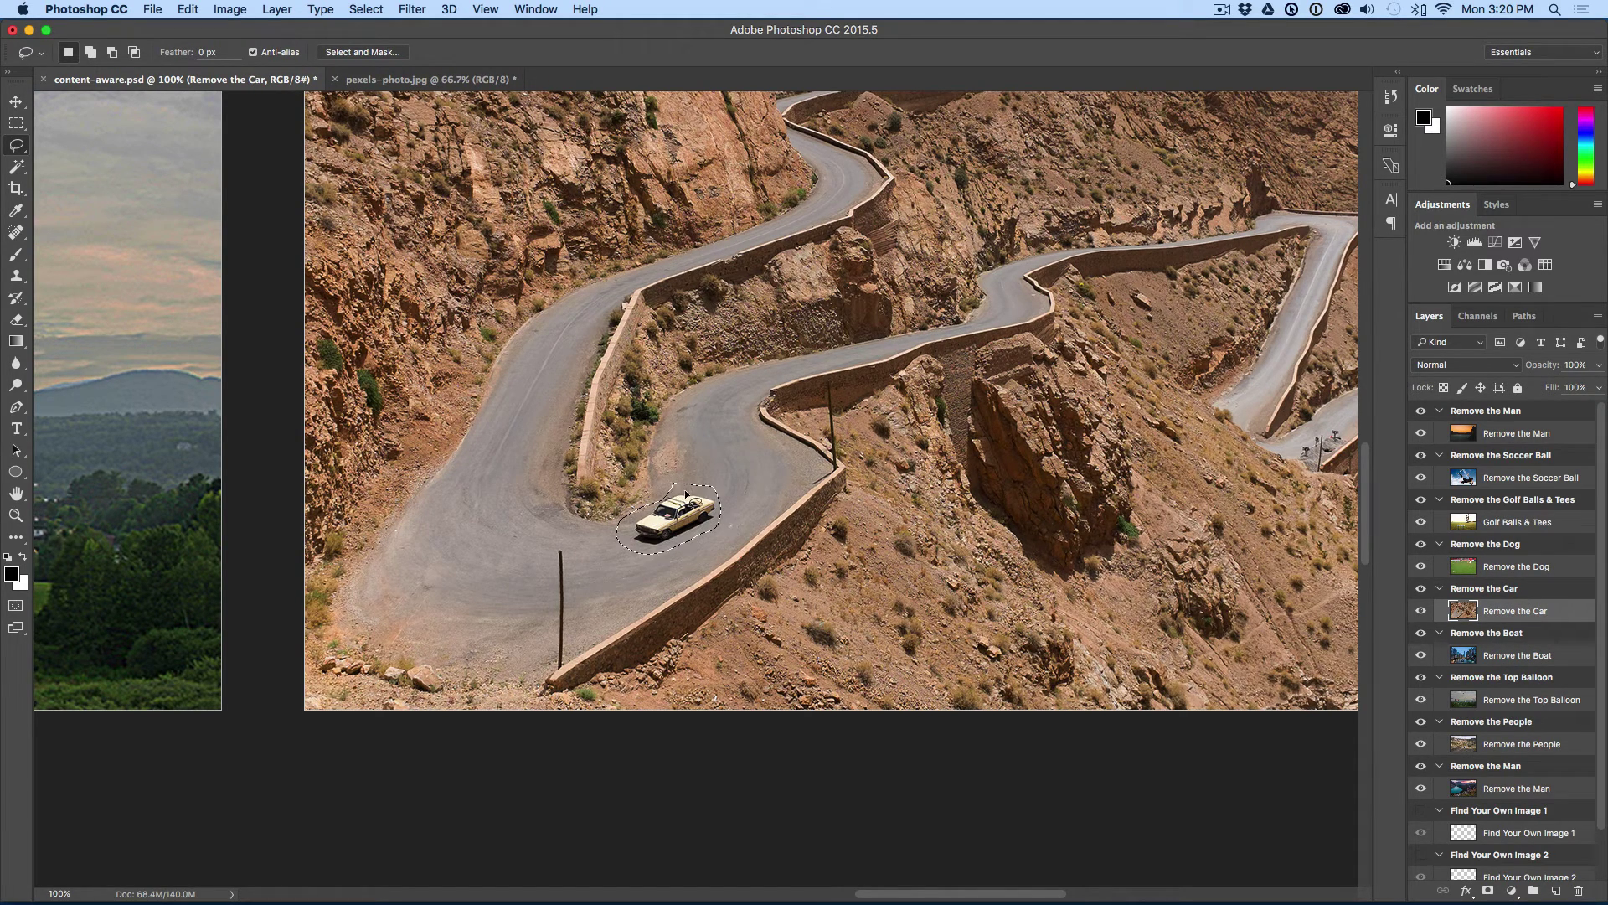
Fill the car selection with Content-Aware contents and deselect
left_click(187, 9)
left_click(255, 255)
left_click(187, 9)
left_click(251, 258)
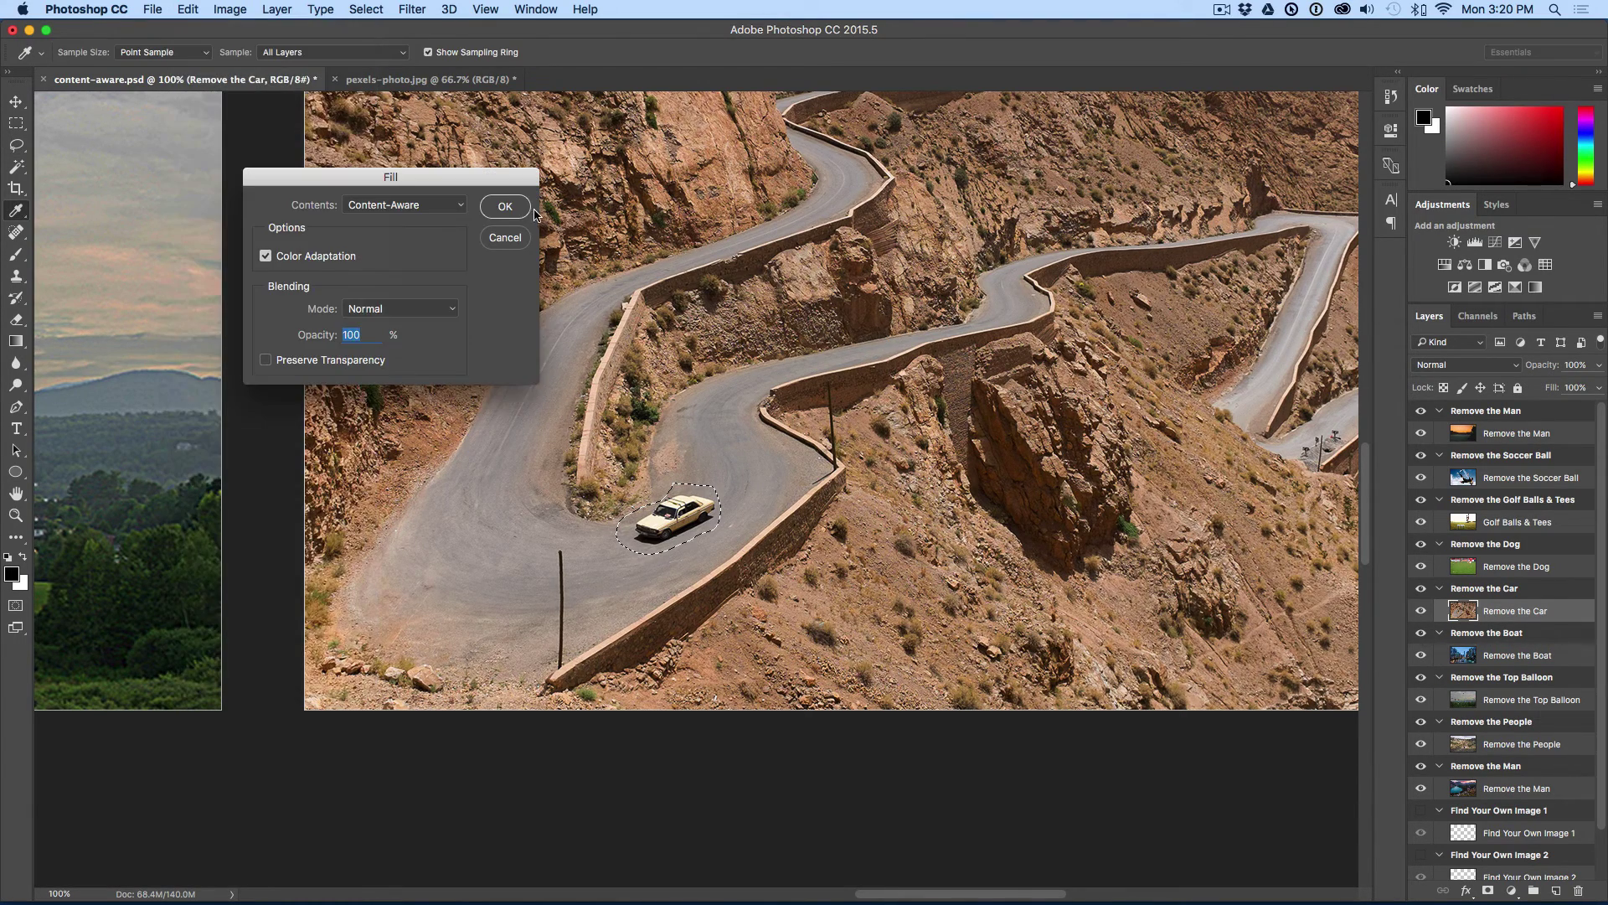
left_click(494, 194)
key("super+d")
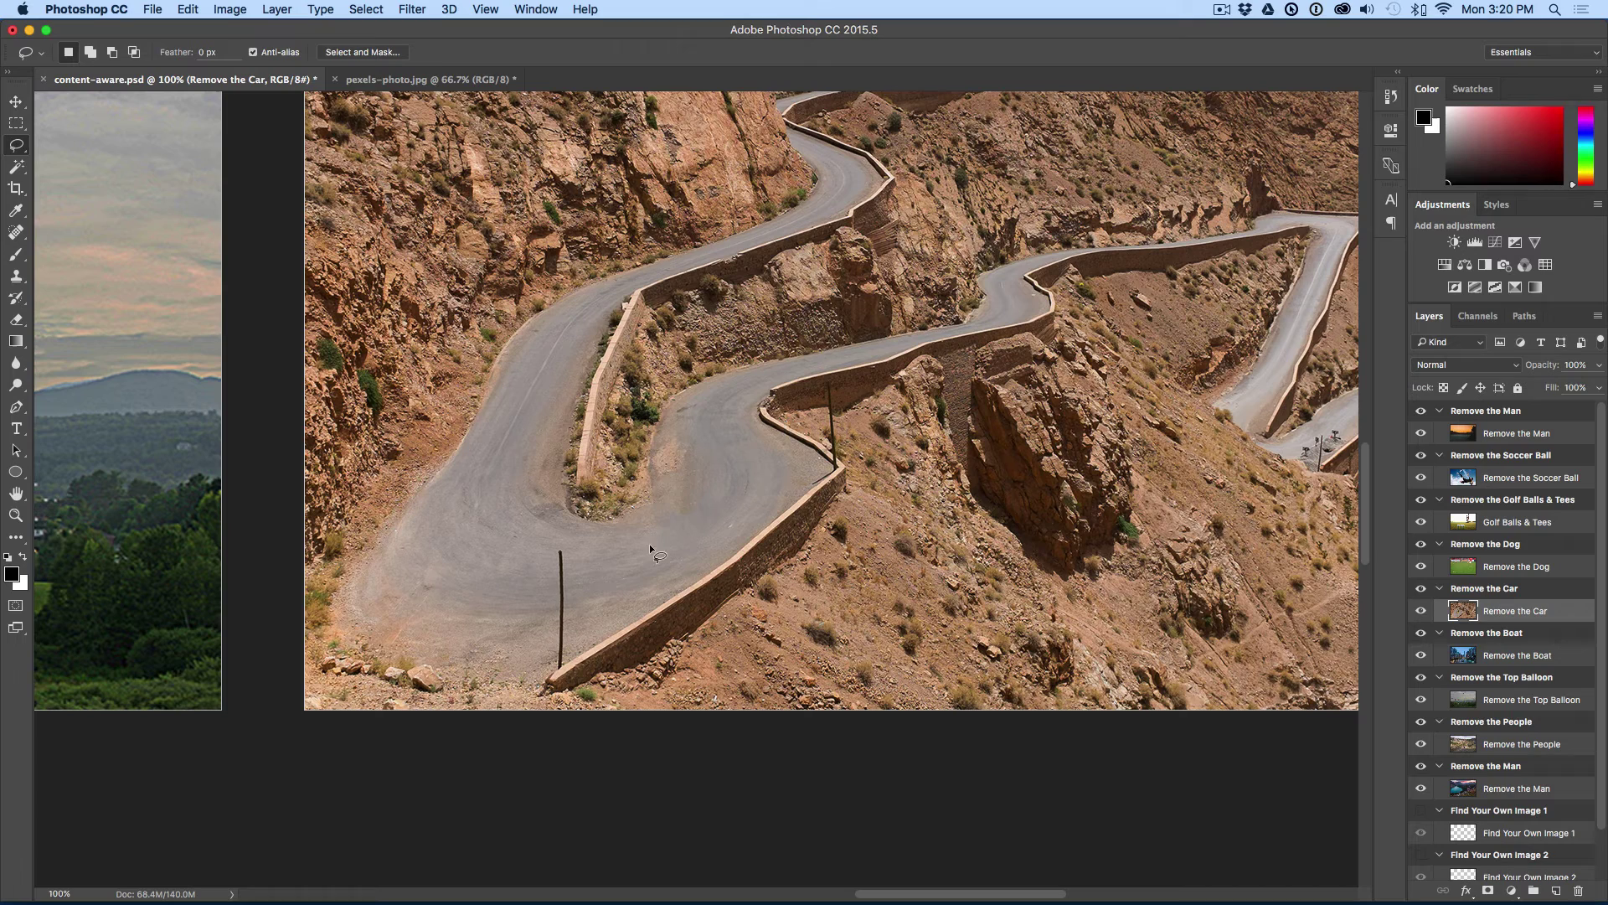
In pexels-photo.jpg, unlock the Background layer and lasso around the bagpiper and pipes
left_click(434, 84)
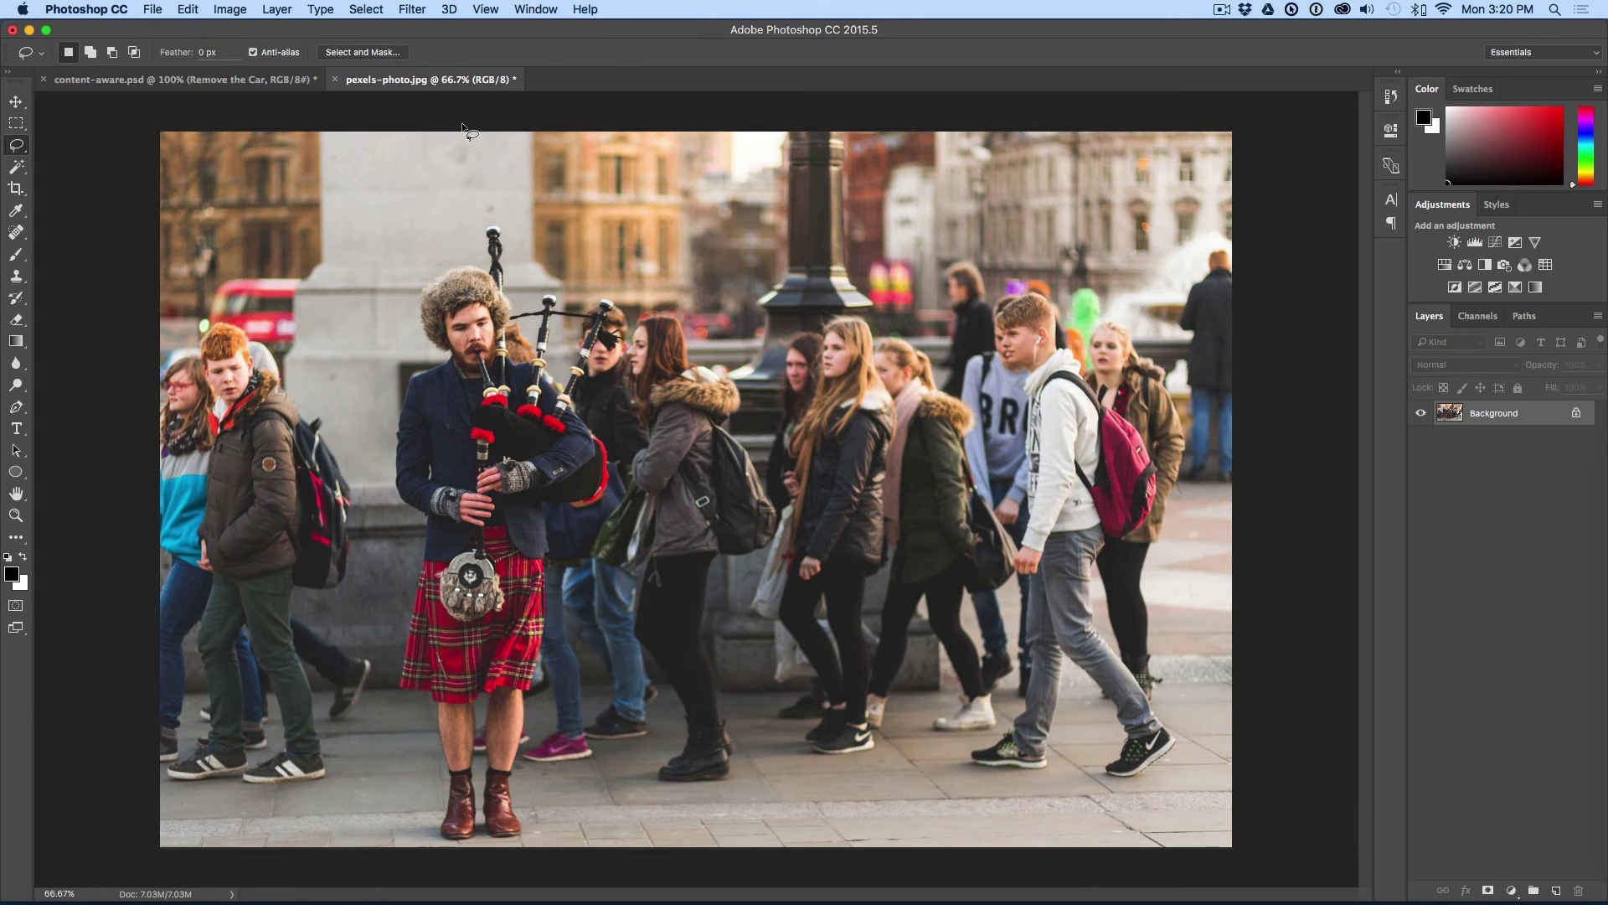
left_click(1576, 413)
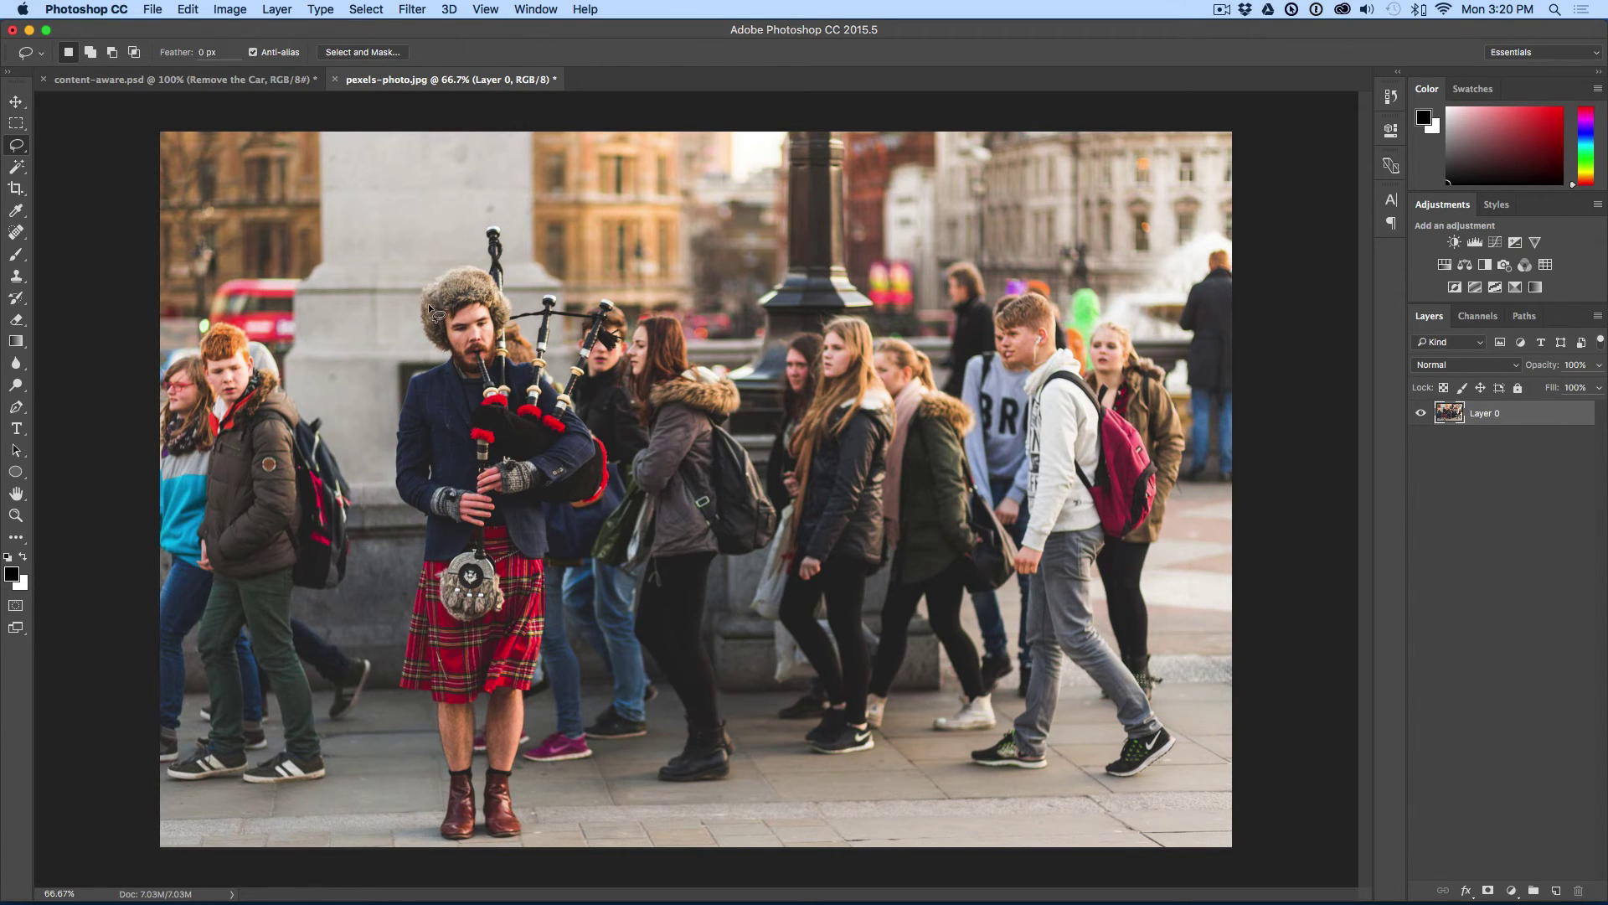
left_click_drag(394, 320, 379, 533)
mouse_move(382, 687)
left_mouse_down()
mouse_move(415, 854)
mouse_move(533, 854)
mouse_move(567, 776)
mouse_move(595, 598)
left_mouse_up()
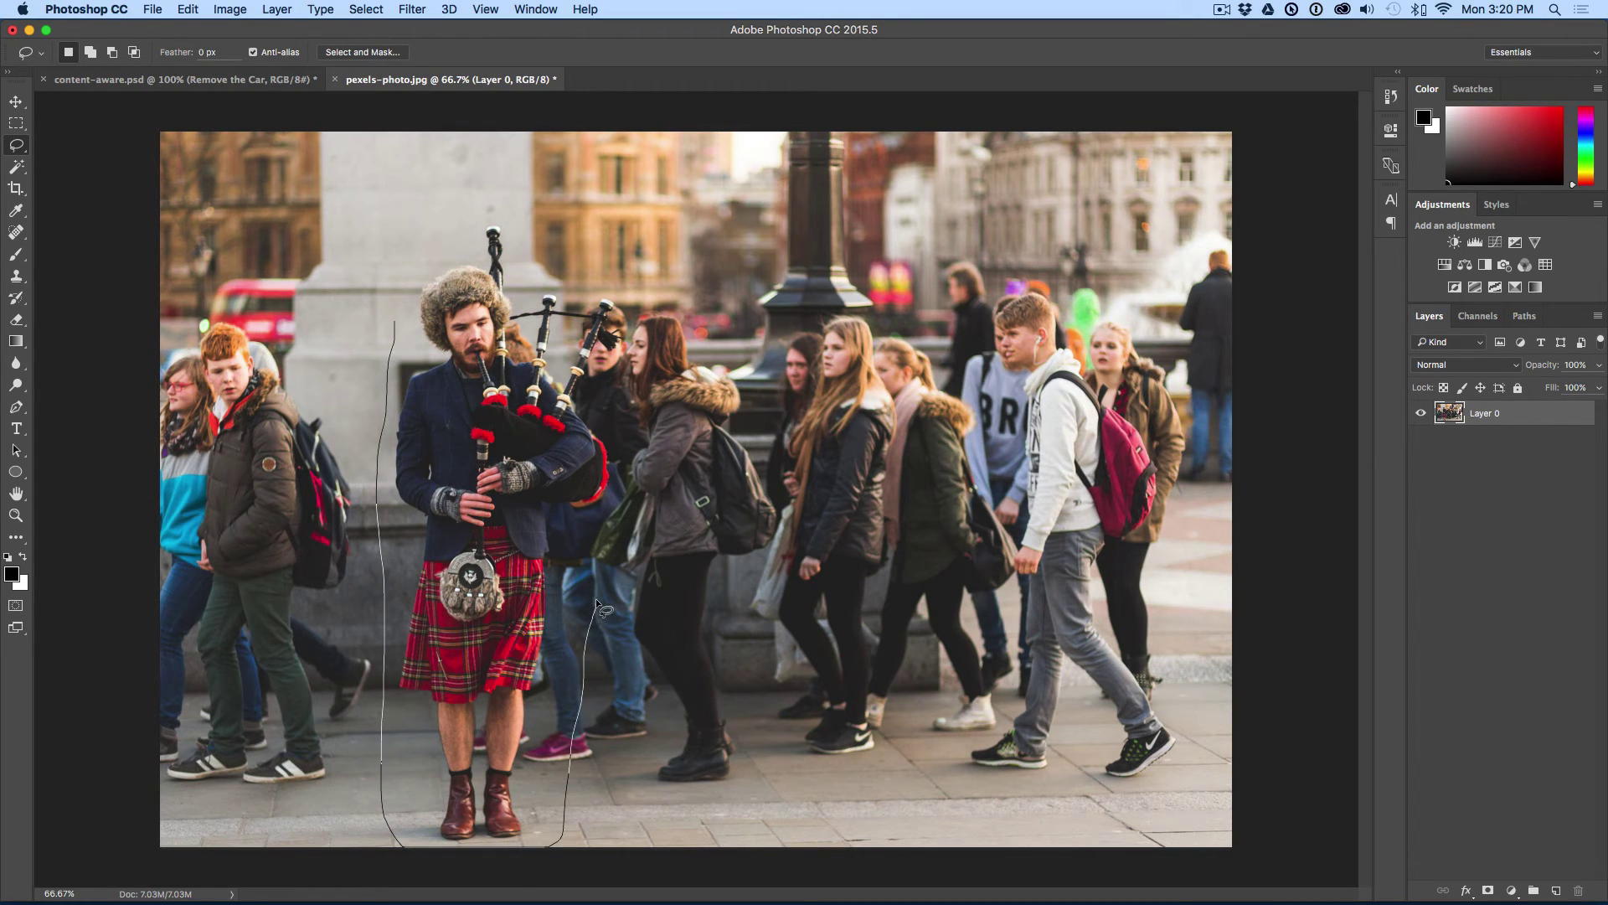
mouse_move(628, 409)
left_mouse_down()
mouse_move(629, 283)
mouse_move(549, 253)
mouse_move(502, 191)
mouse_move(468, 200)
mouse_move(394, 321)
left_mouse_up()
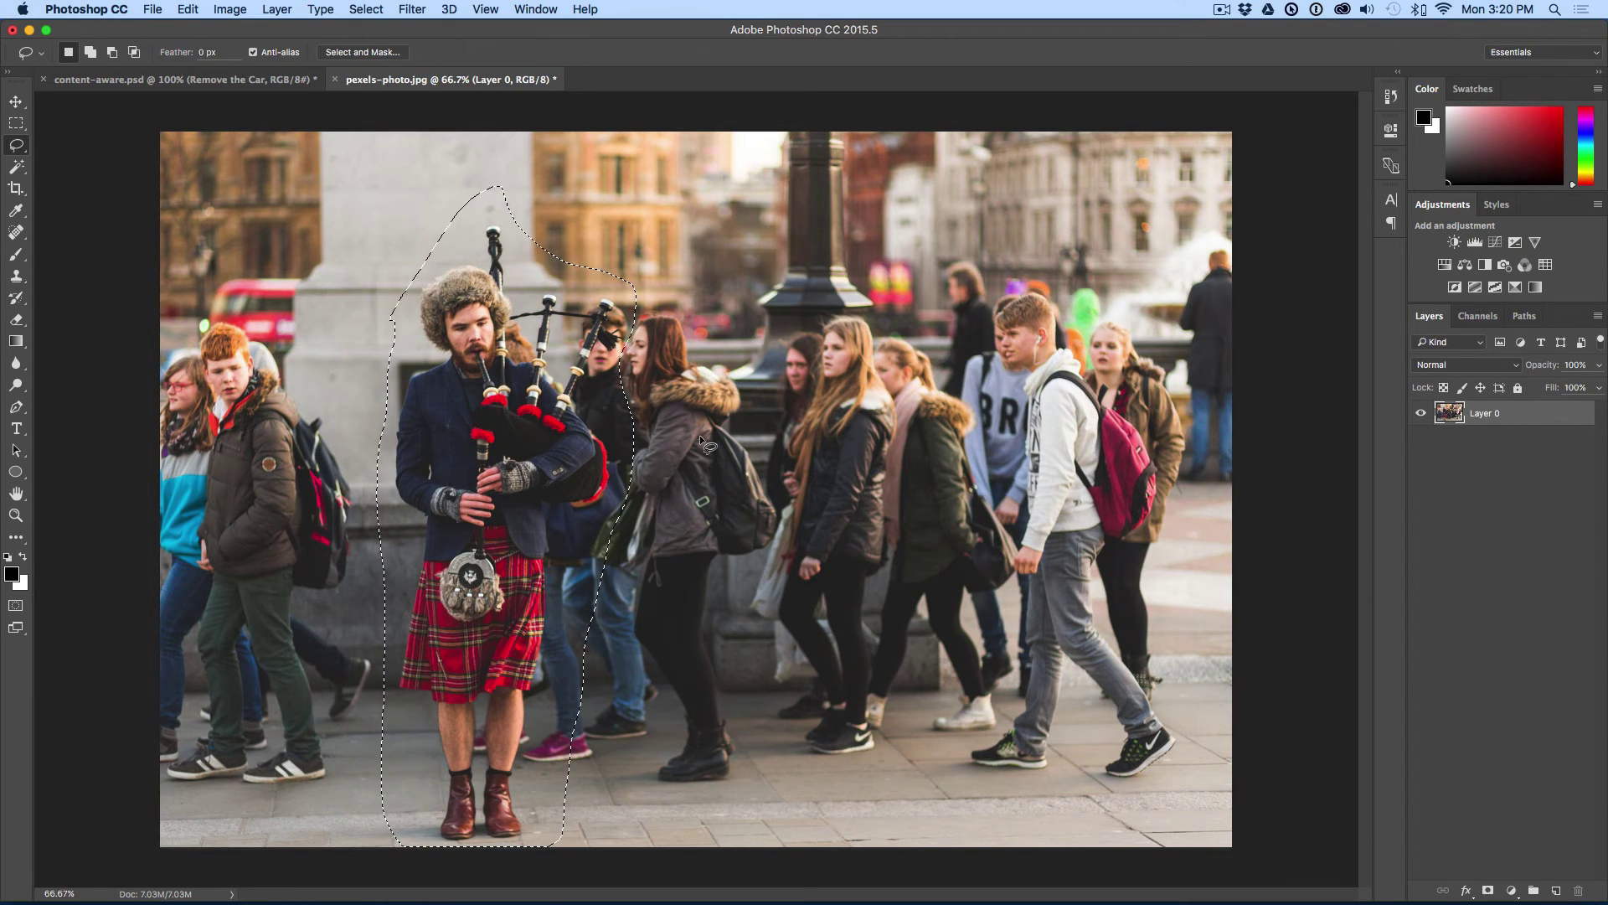
Content-Aware Fill the bagpiper selection, leaving a blotchy patch, then deselect
left_click(188, 10)
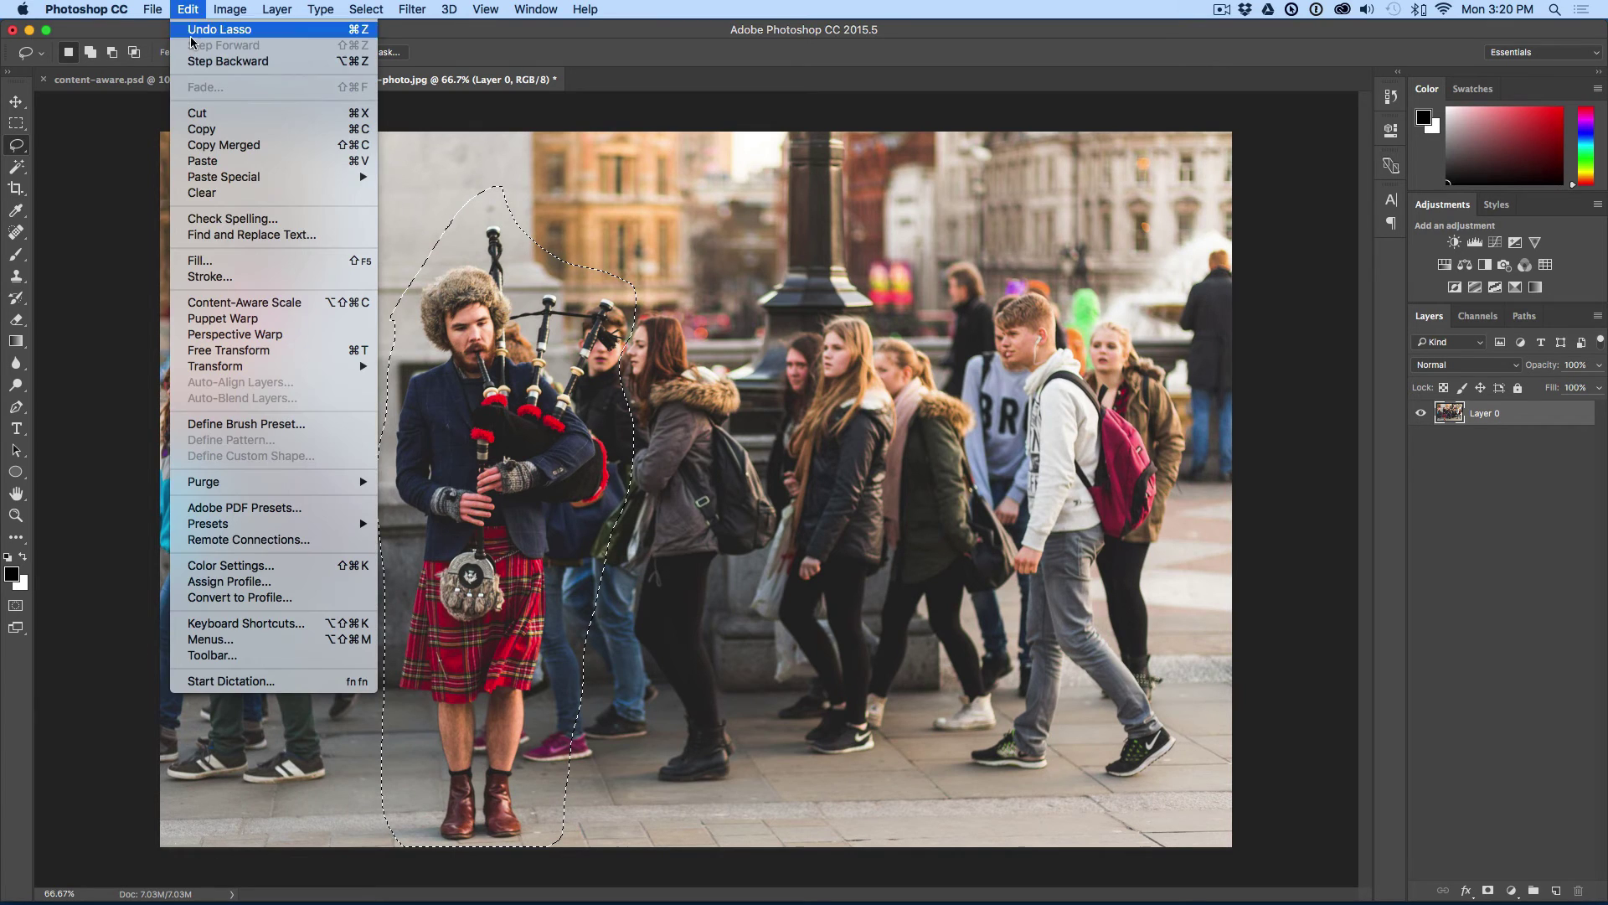
left_click(262, 261)
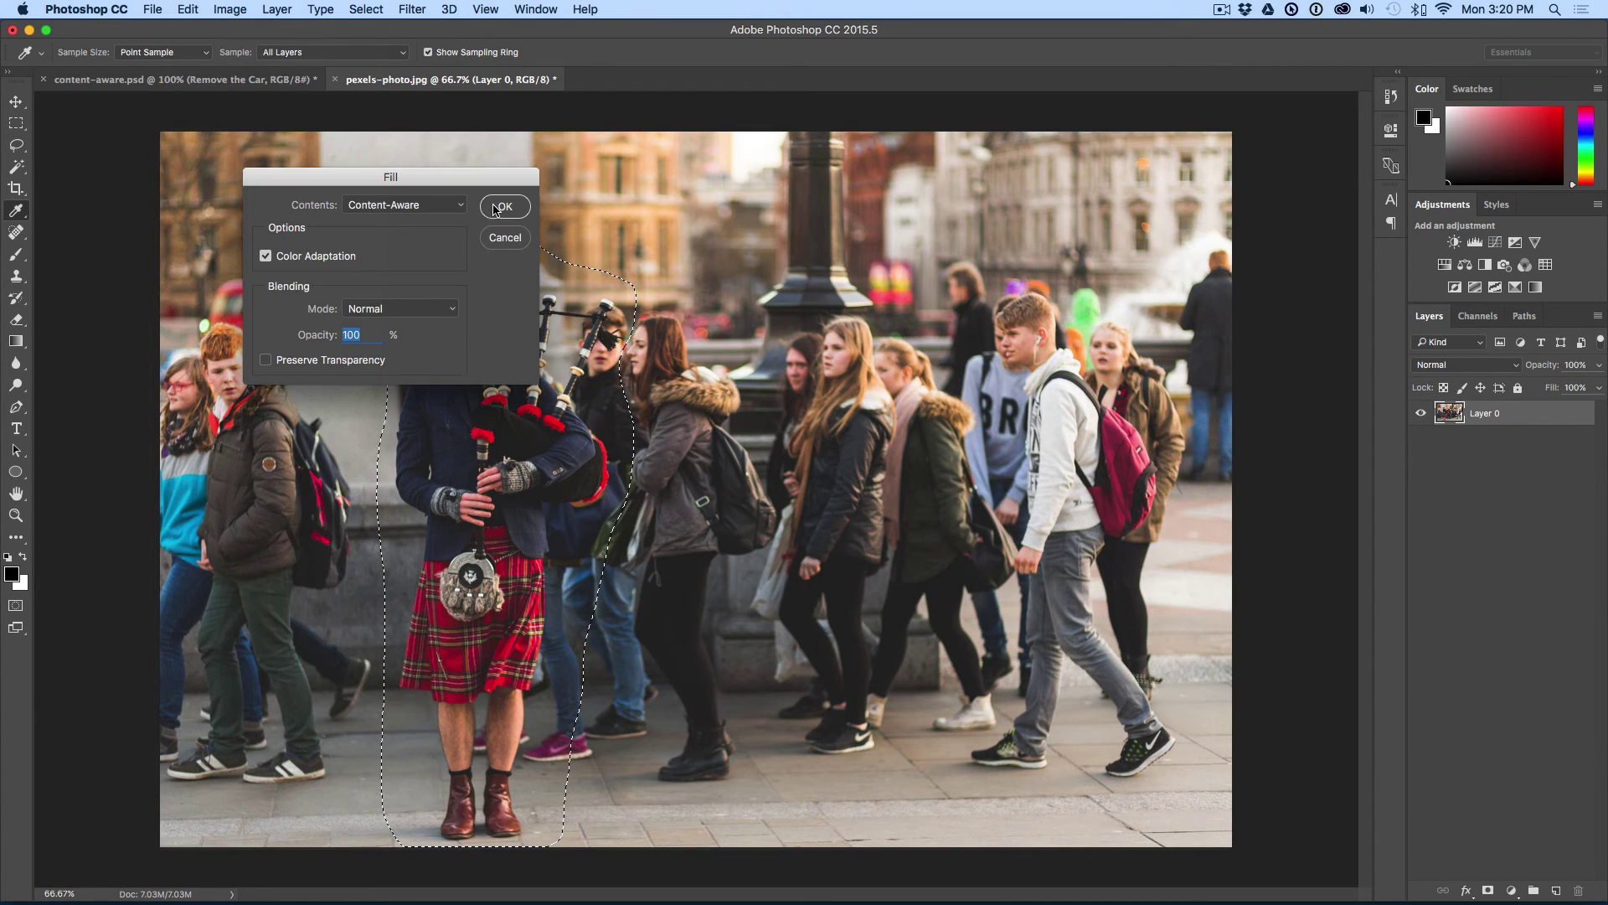
key("Return")
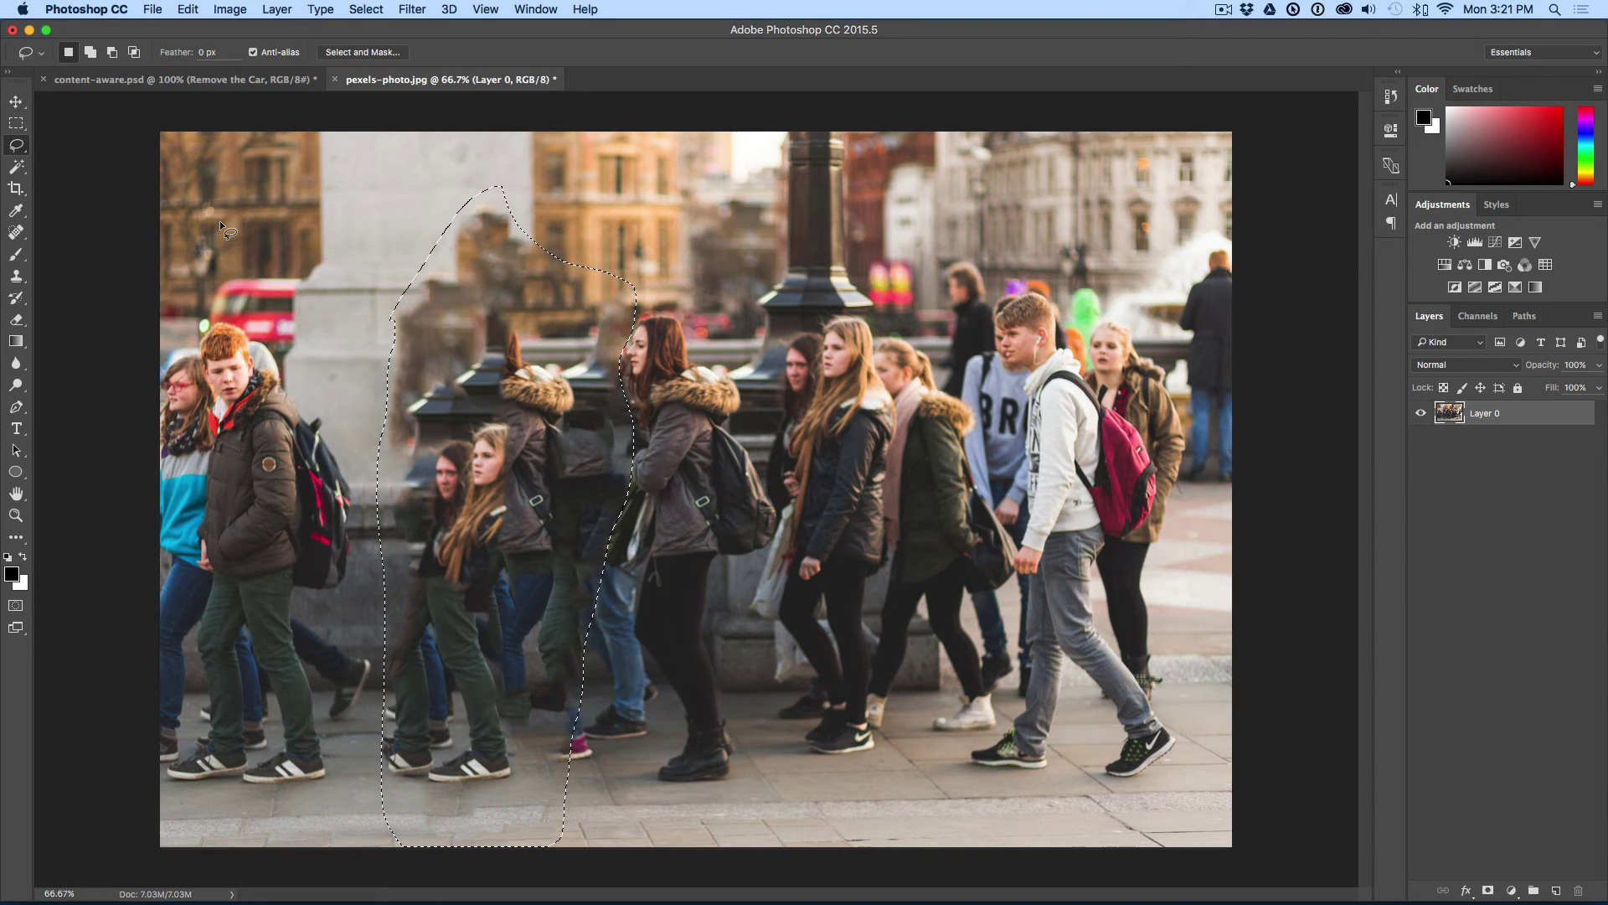
key("super+d")
Return to content-aware.psd and pan to show the balloon and car artboards
left_click(251, 80)
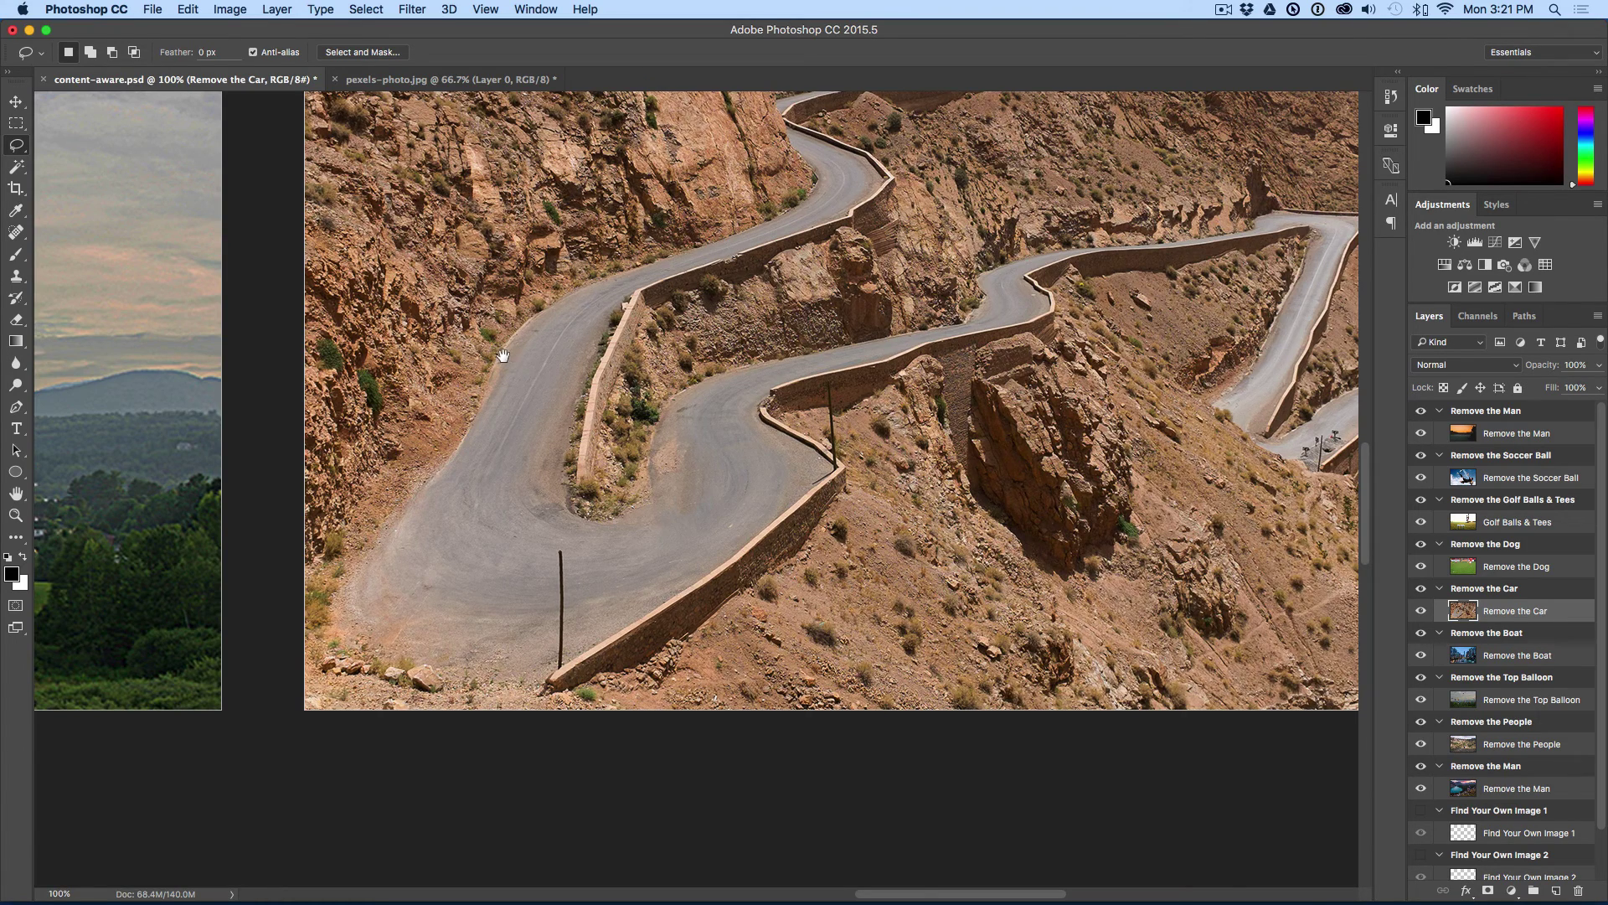
left_click_drag(519, 369, 786, 542)
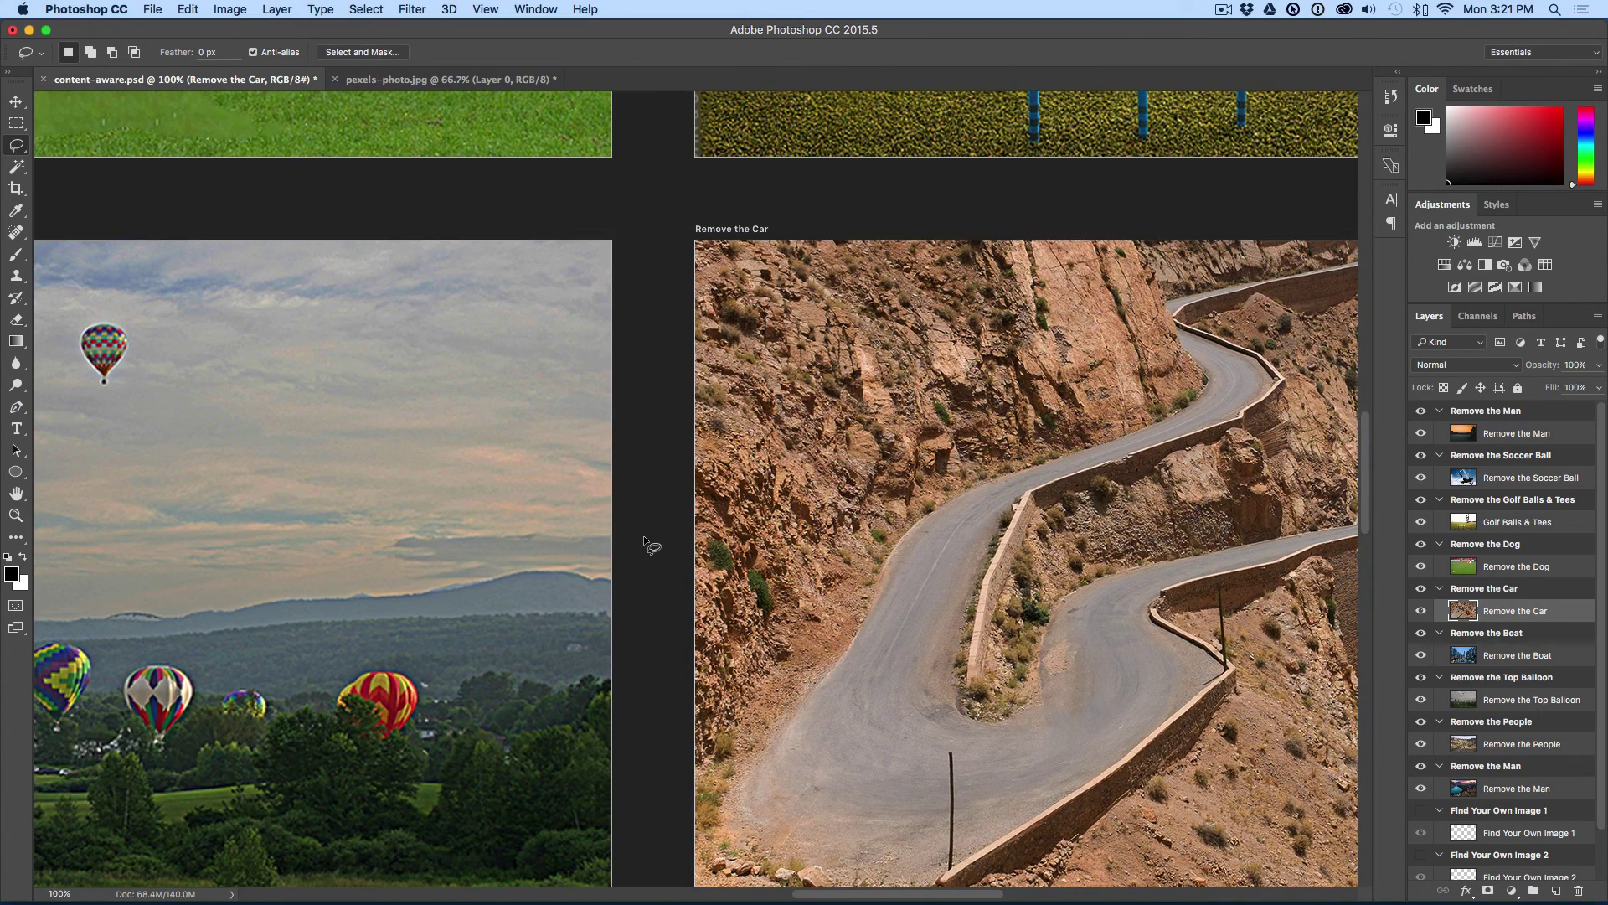